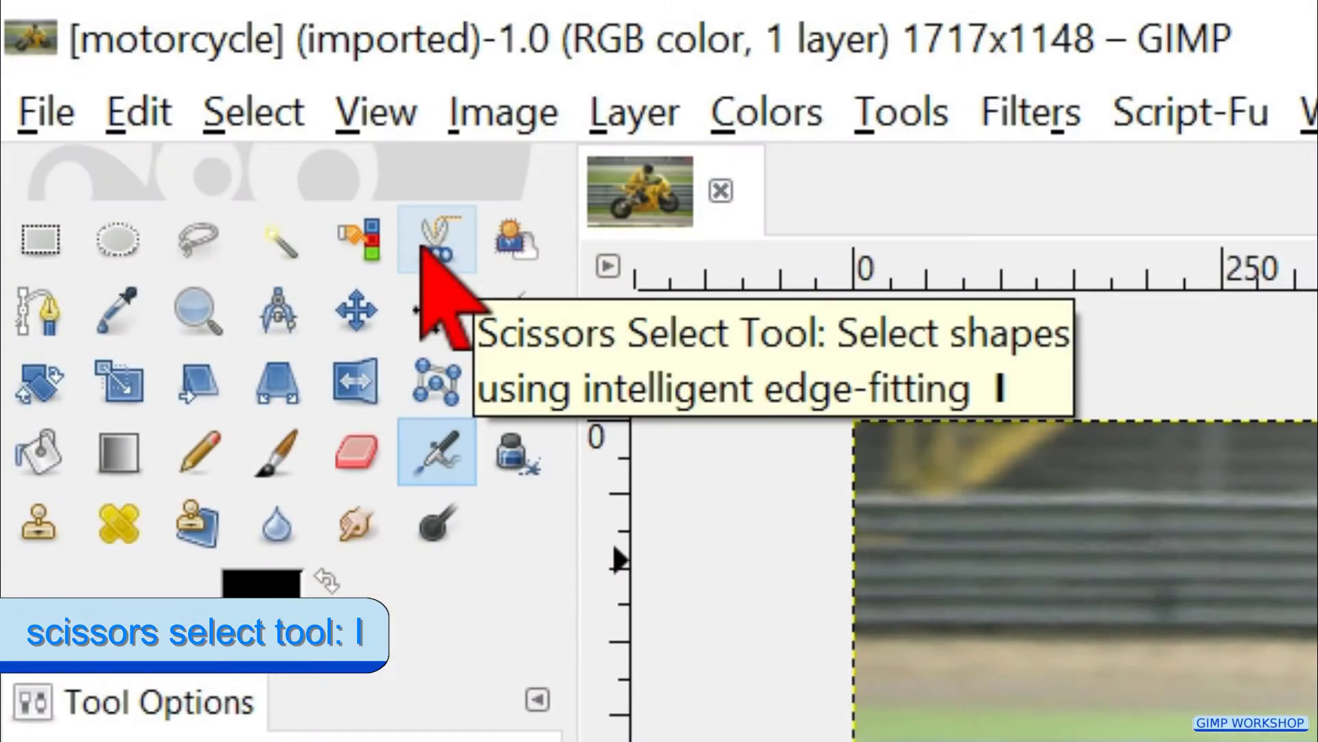
# Step: With Scissors Select and a zoomed-in view, trace anchor points around the rear tyre
pyautogui.click(423, 249)
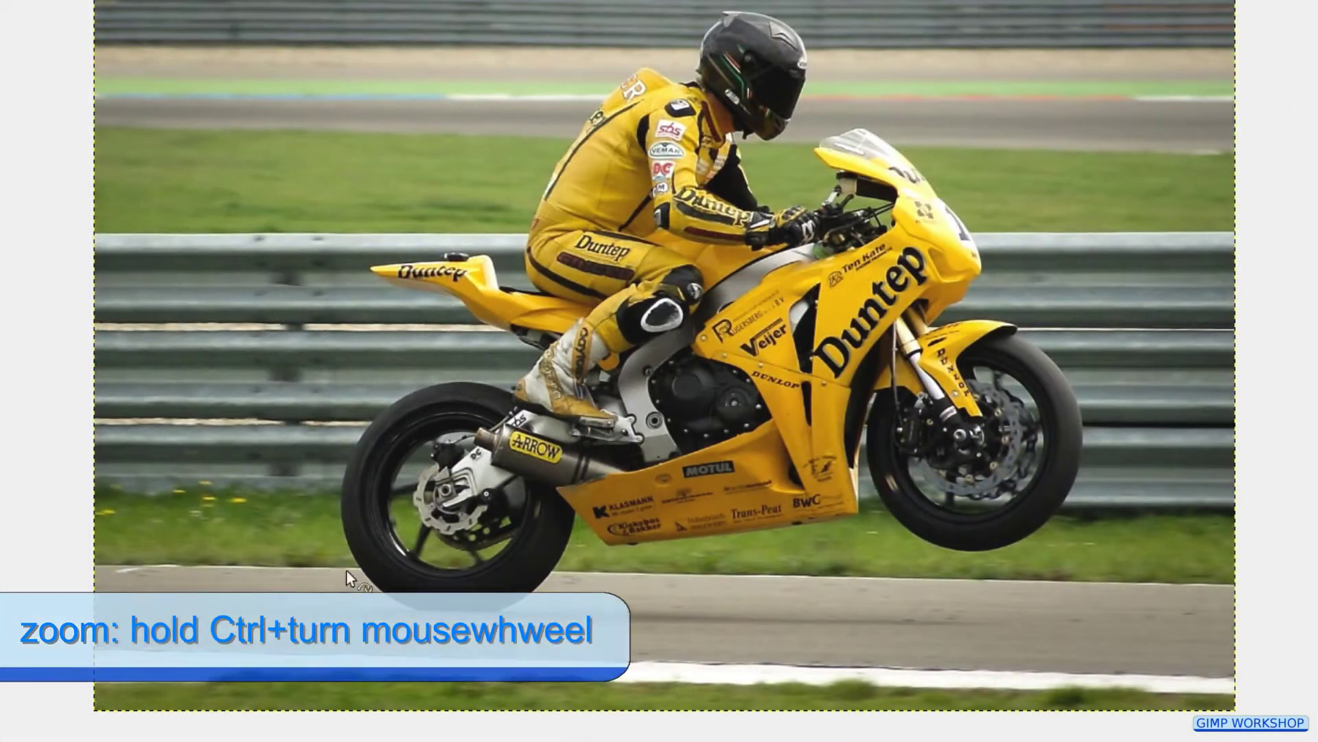
pyautogui.scroll(2, 390, 589)
pyautogui.scroll(3, 387, 589)
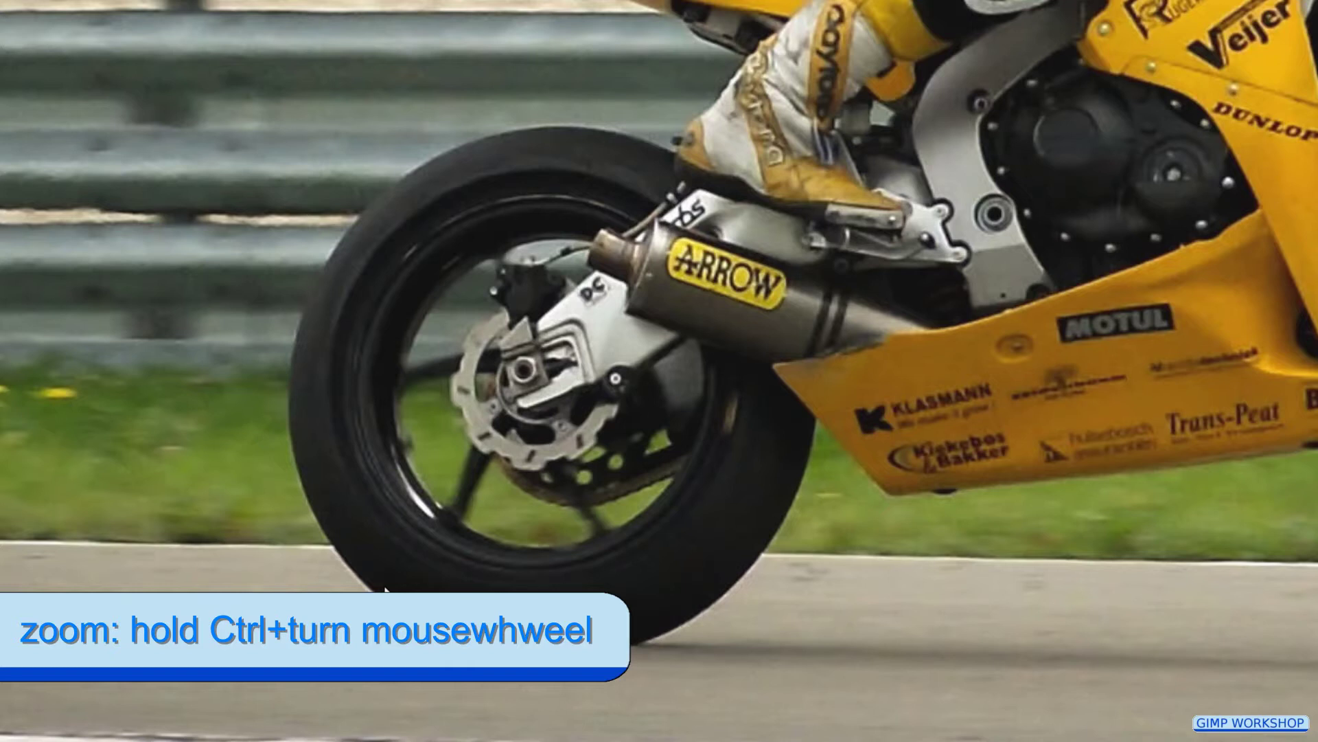
pyautogui.click(404, 47)
pyautogui.click(266, 256)
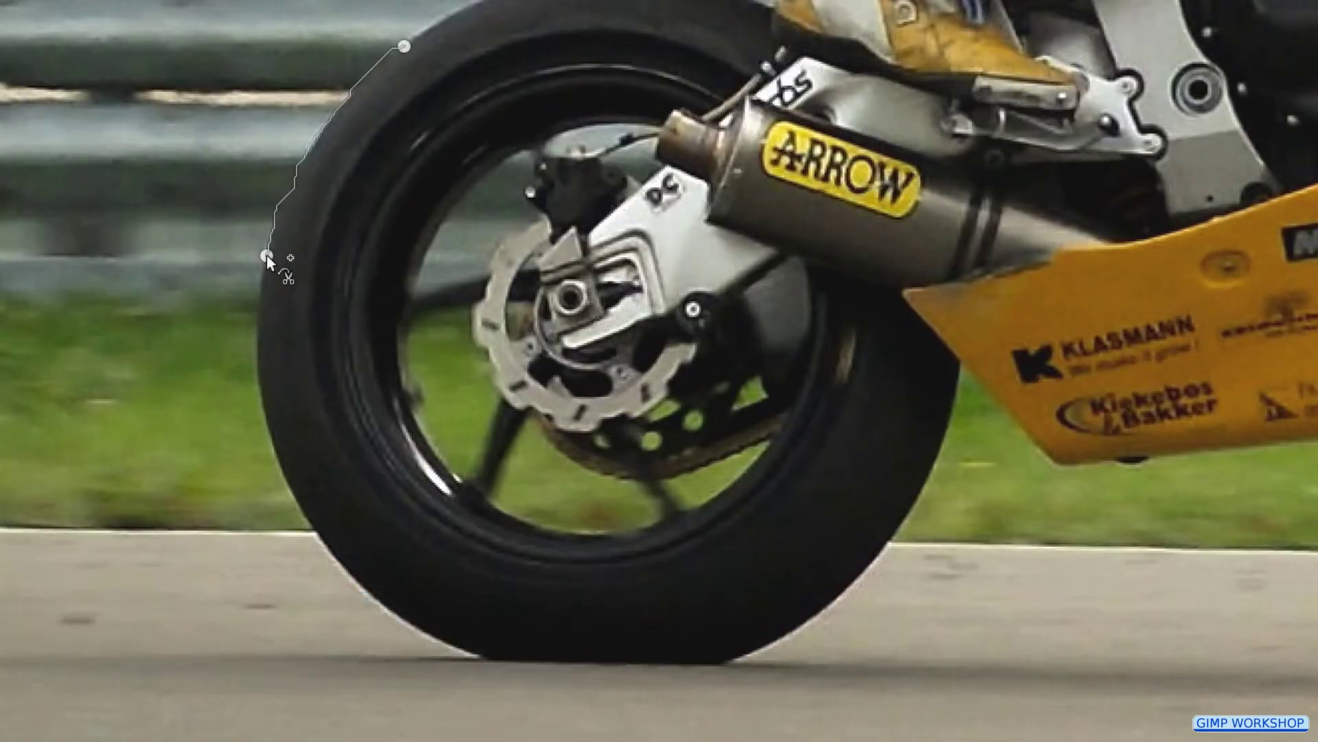
pyautogui.click(313, 535)
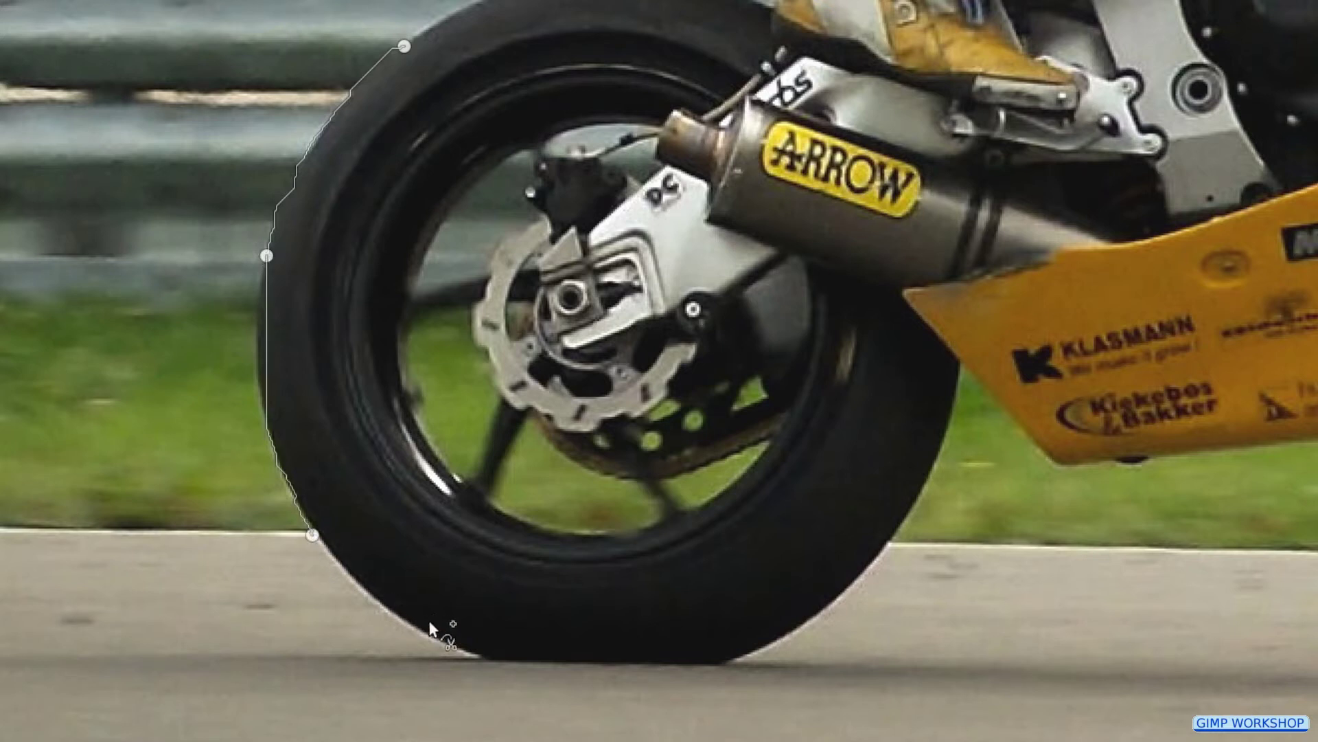
pyautogui.click(456, 646)
pyautogui.click(641, 660)
pyautogui.click(833, 606)
pyautogui.click(940, 447)
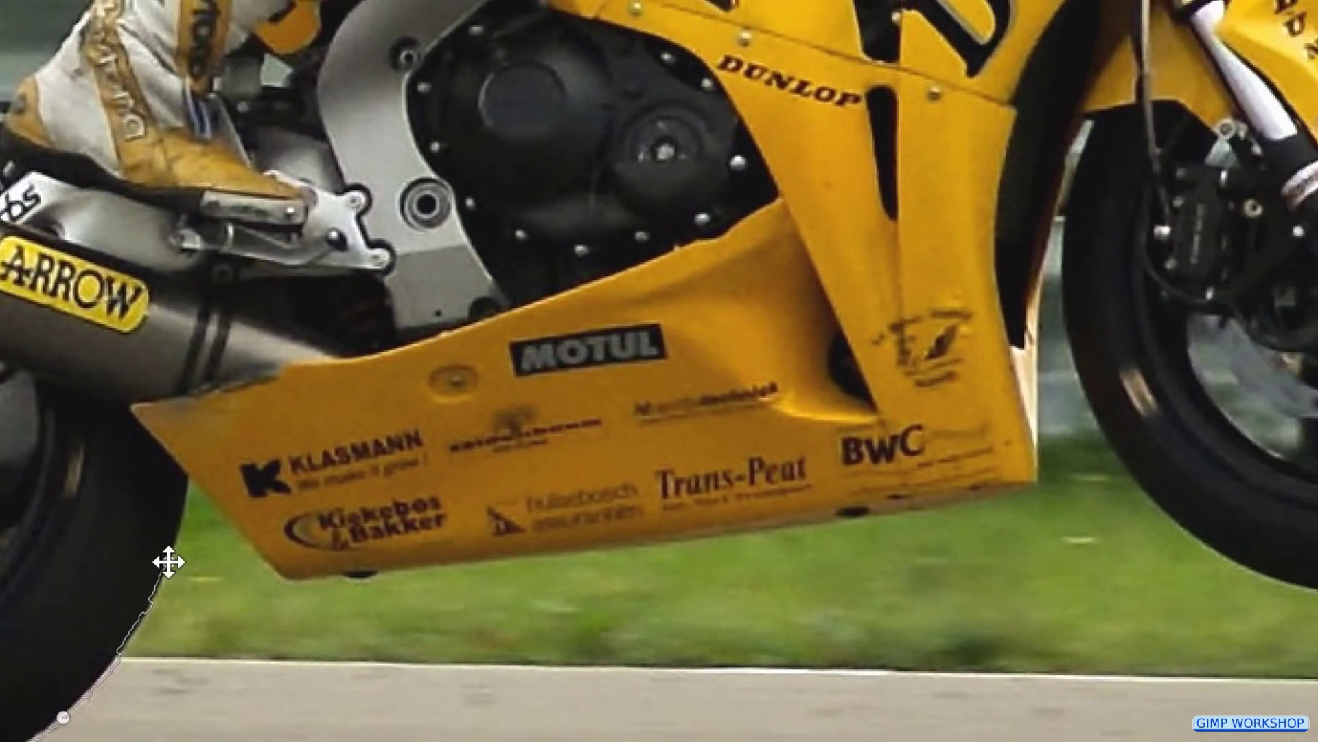
# Step: Continue the outline along the lower fairing edge and up toward the front tyre
pyautogui.click(191, 478)
pyautogui.click(287, 578)
pyautogui.click(1037, 479)
pyautogui.click(1044, 298)
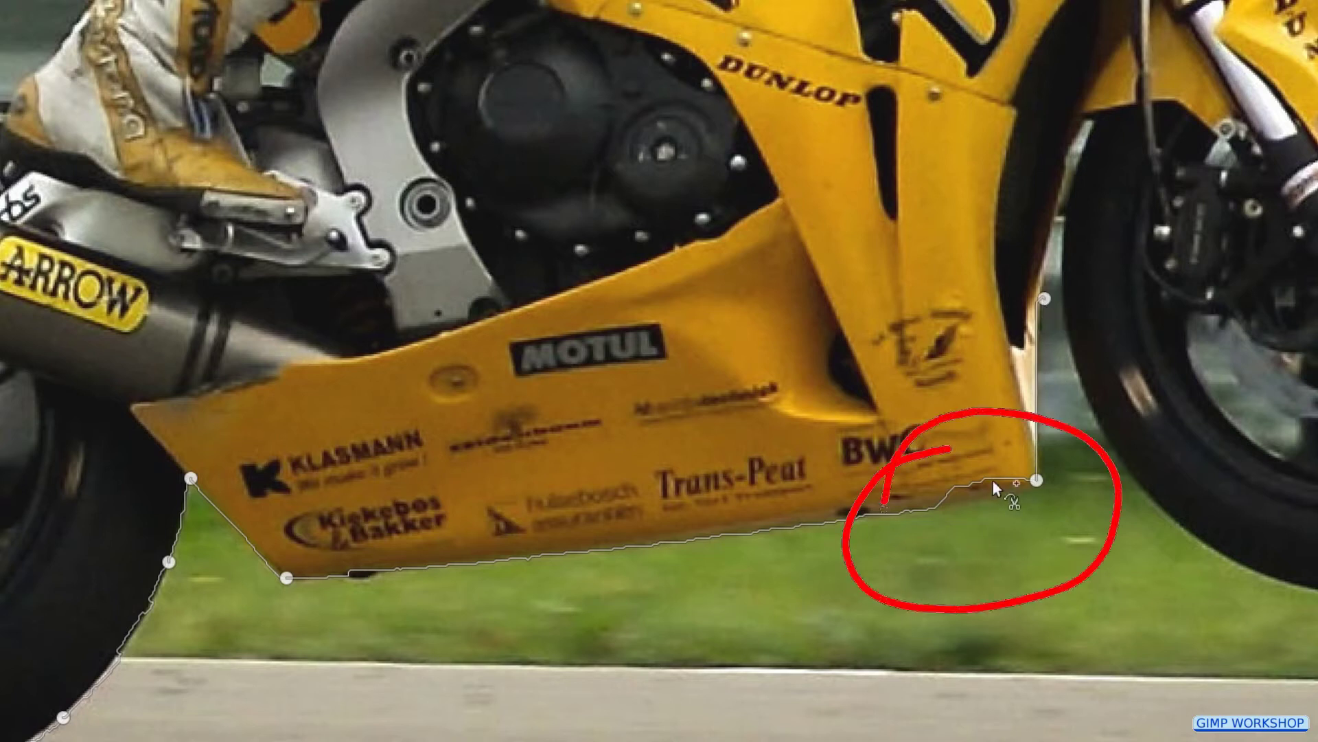
pyautogui.moveTo(993, 481); pyautogui.dragTo(994, 493)
pyautogui.click(1065, 207)
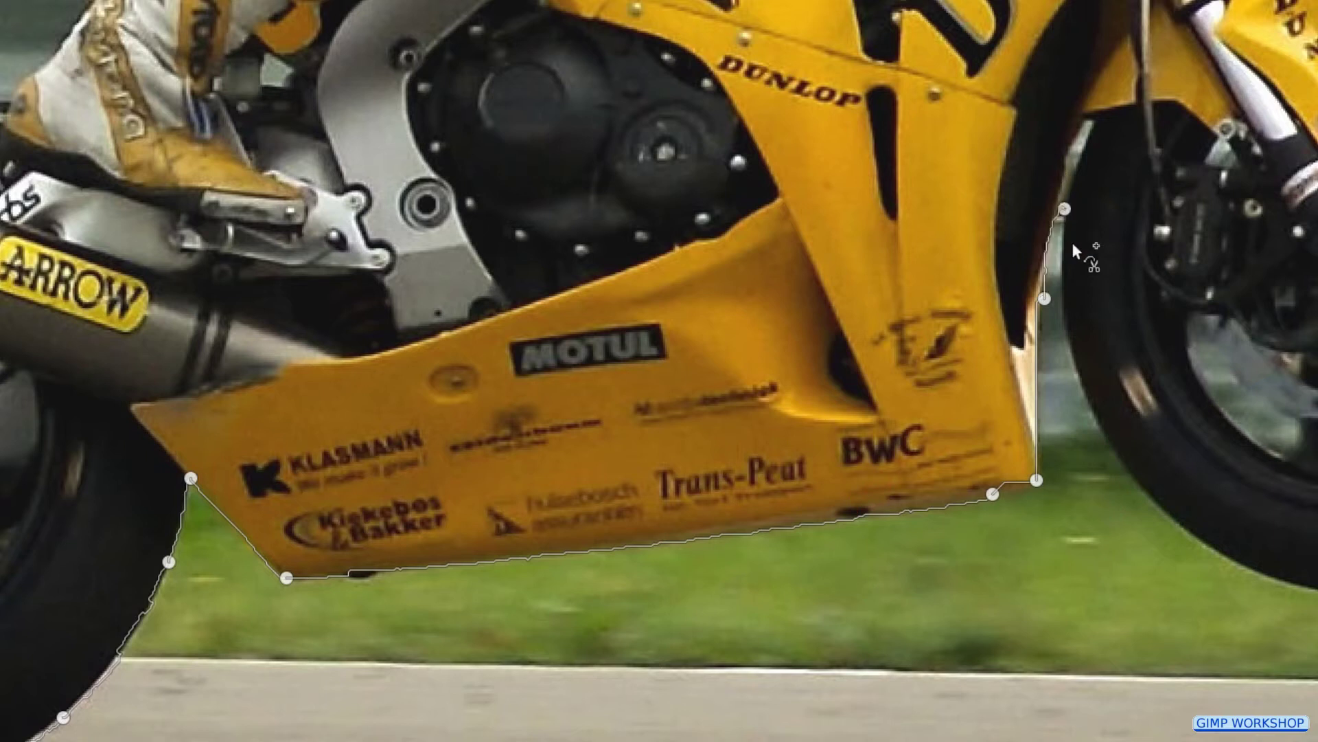
# Step: Trace the scissors outline around the front tyre and over the fender
pyautogui.click(1102, 423)
pyautogui.click(1234, 557)
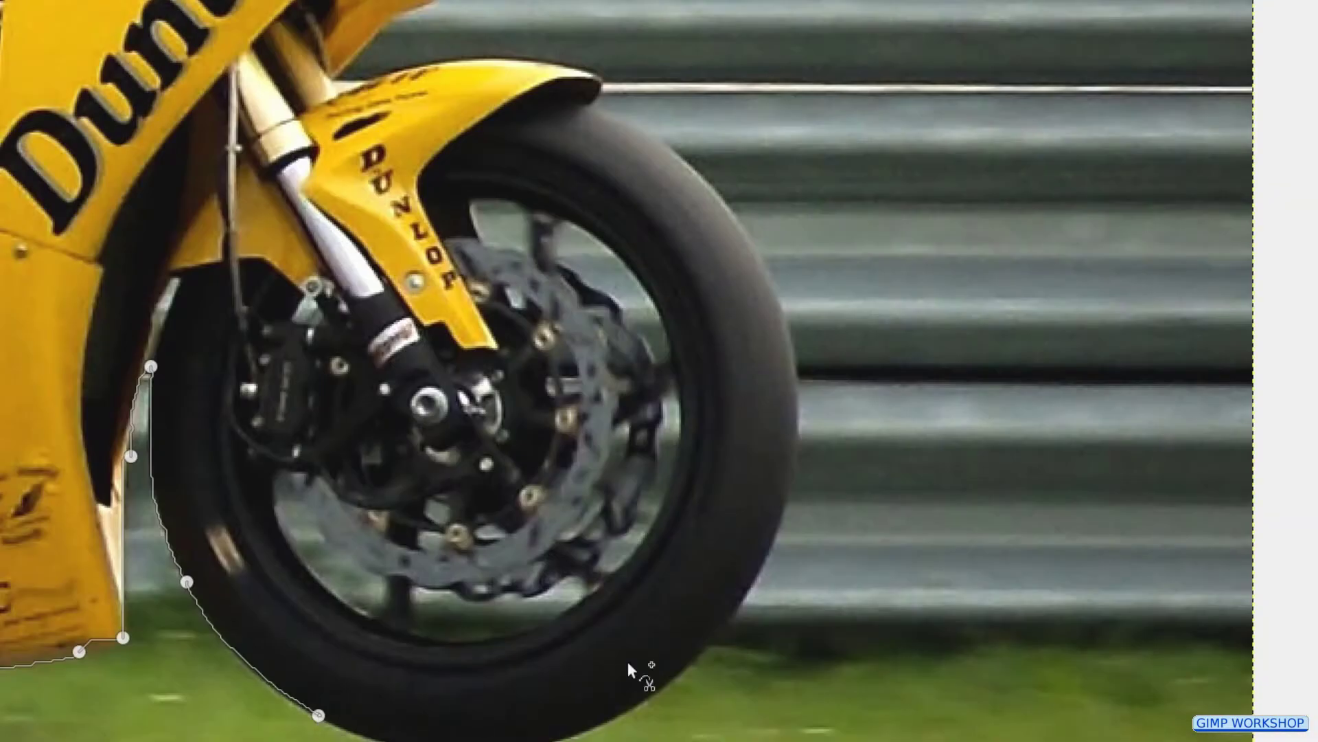
pyautogui.click(642, 709)
pyautogui.click(779, 535)
pyautogui.click(791, 317)
pyautogui.click(699, 171)
pyautogui.click(604, 74)
pyautogui.click(457, 17)
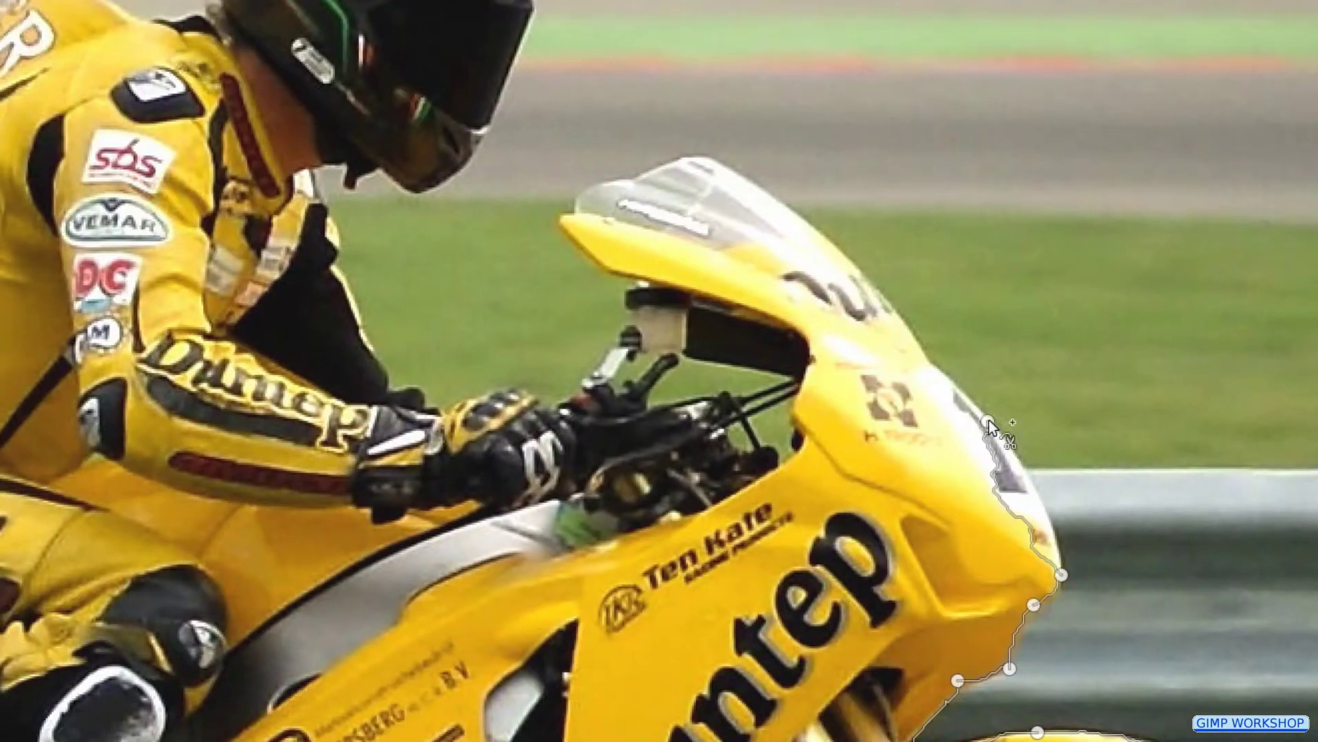
# Step: Extend the outline up the front fairing, windscreen, fairing top and handlebar
pyautogui.click(1030, 480)
pyautogui.click(934, 359)
pyautogui.click(802, 208)
pyautogui.click(711, 150)
pyautogui.click(579, 195)
pyautogui.click(619, 272)
pyautogui.click(614, 360)
pyautogui.click(400, 390)
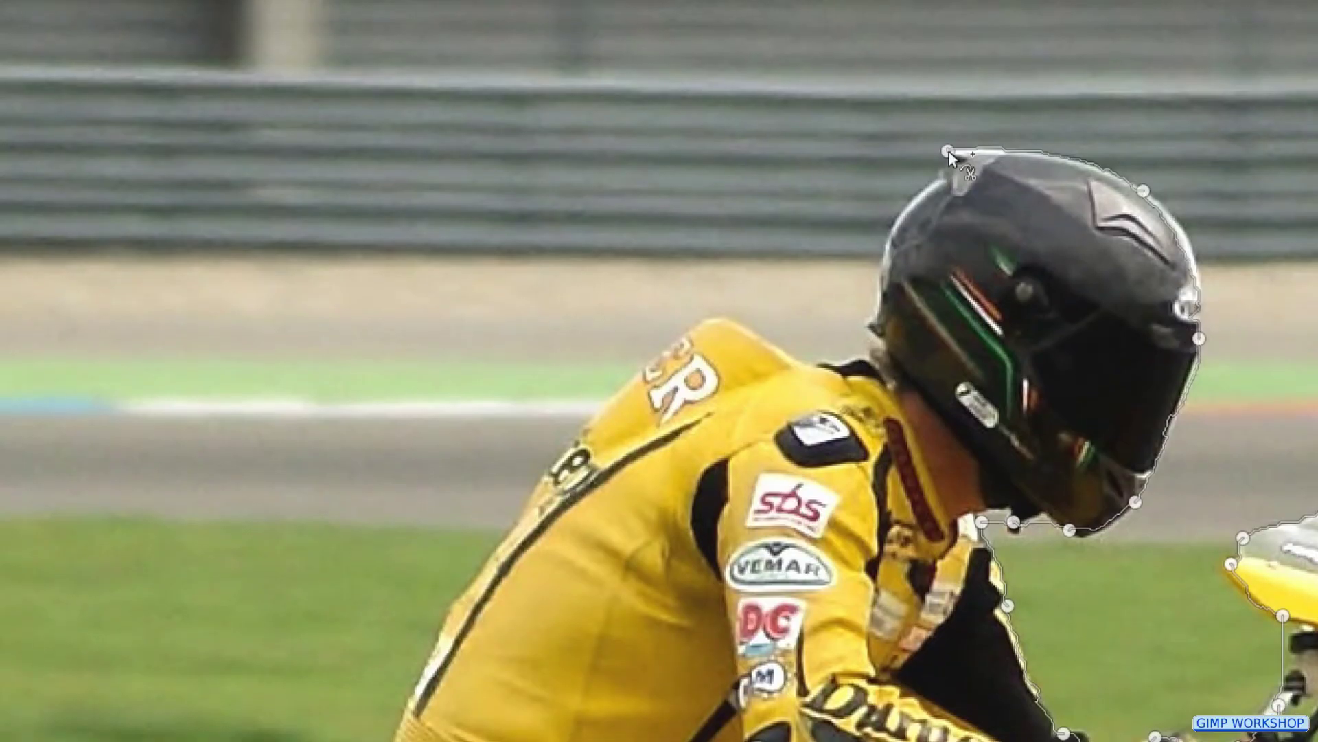
# Step: Trace the outline over the rider's helmet and back, the seat hump and the tail
pyautogui.click(864, 358)
pyautogui.click(720, 318)
pyautogui.click(632, 447)
pyautogui.click(436, 639)
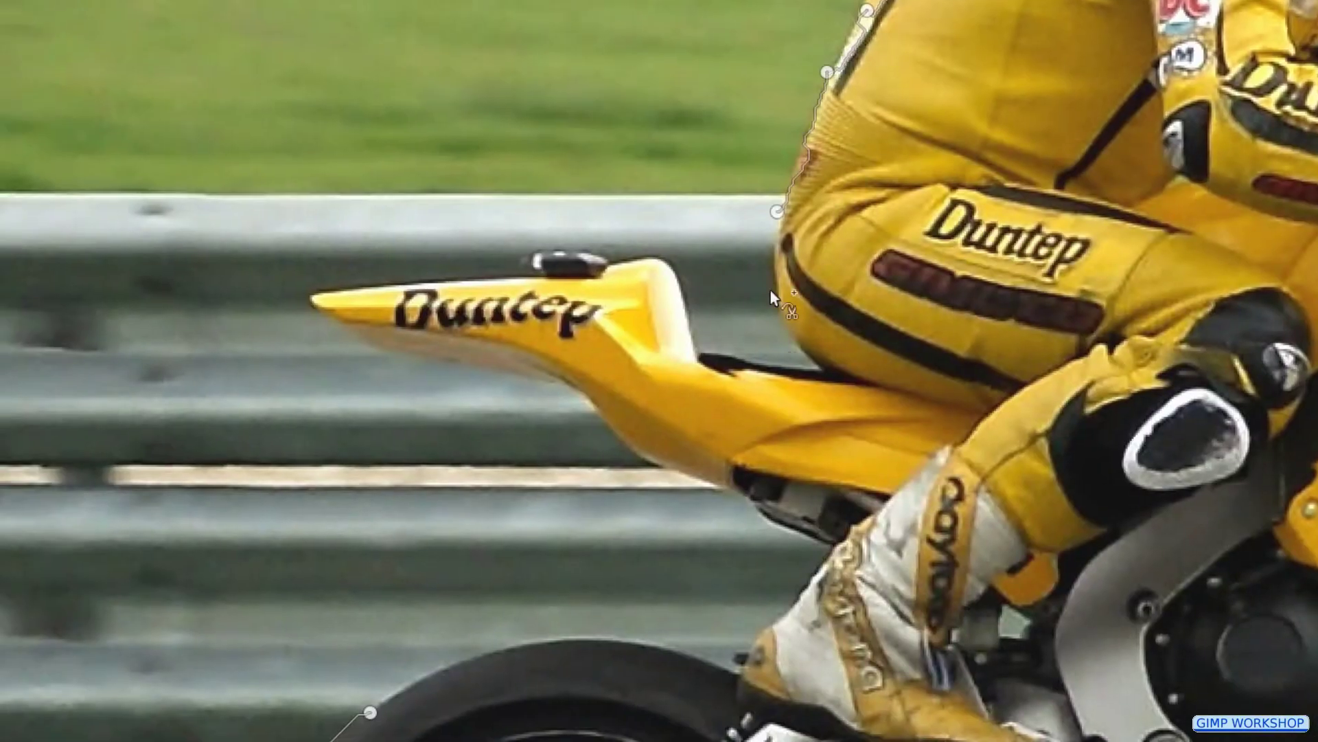
pyautogui.click(767, 361)
pyautogui.click(671, 261)
pyautogui.click(613, 266)
pyautogui.click(315, 302)
pyautogui.click(487, 365)
pyautogui.click(680, 471)
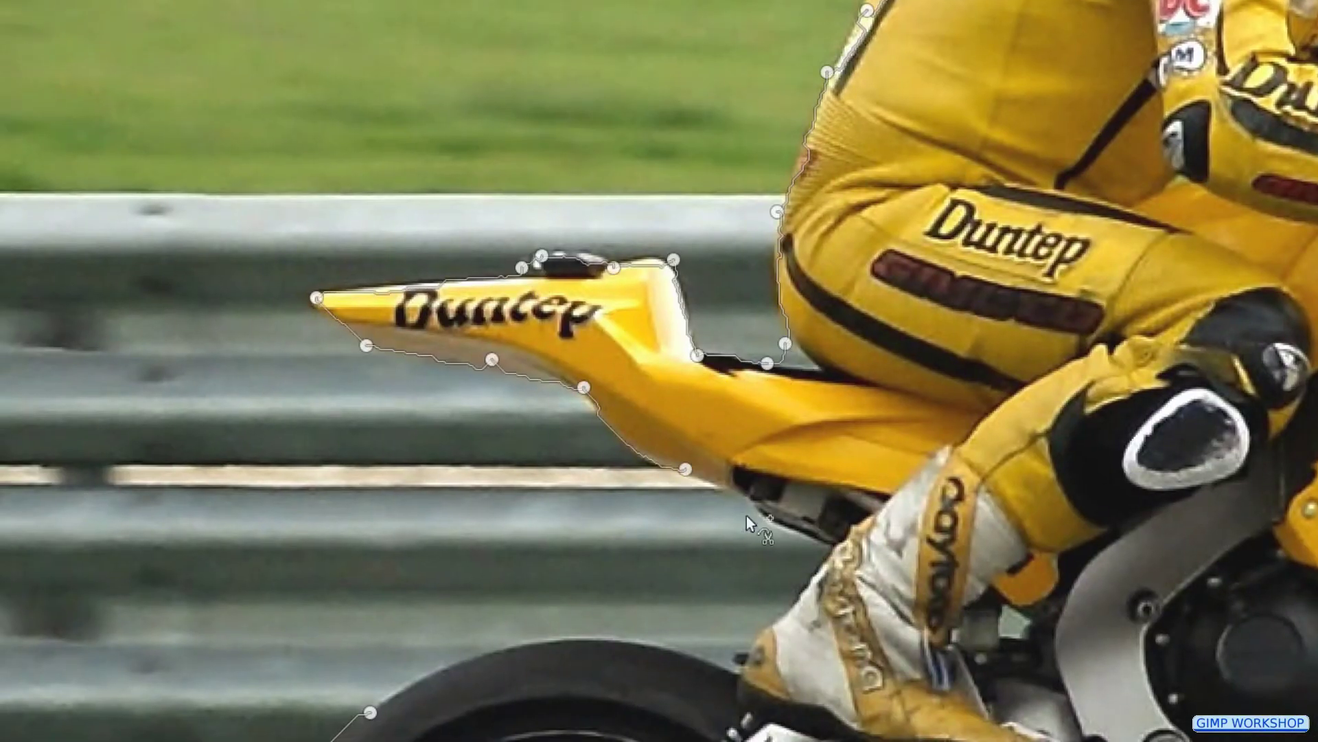
pyautogui.click(817, 543)
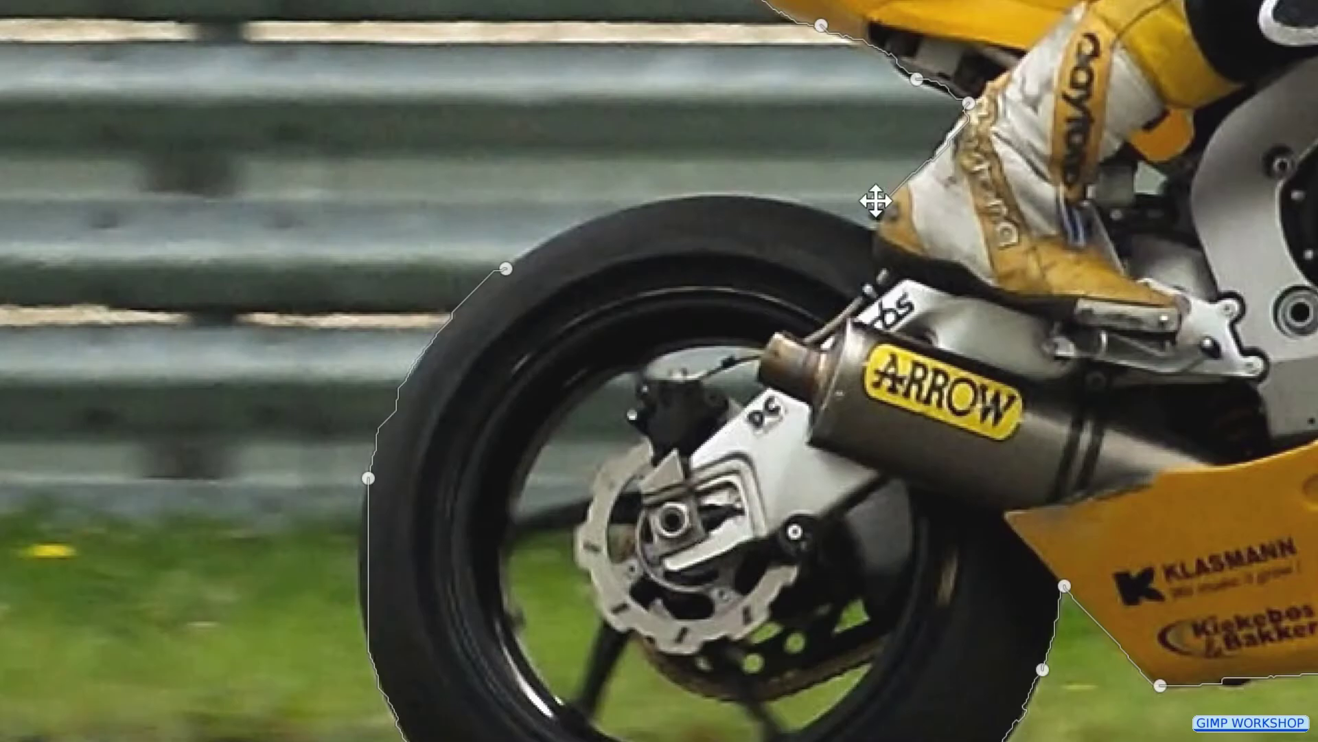
# Step: Finish over the rear tyre, close onto the starting point, and convert it to a selection
pyautogui.click(741, 195)
pyautogui.click(605, 217)
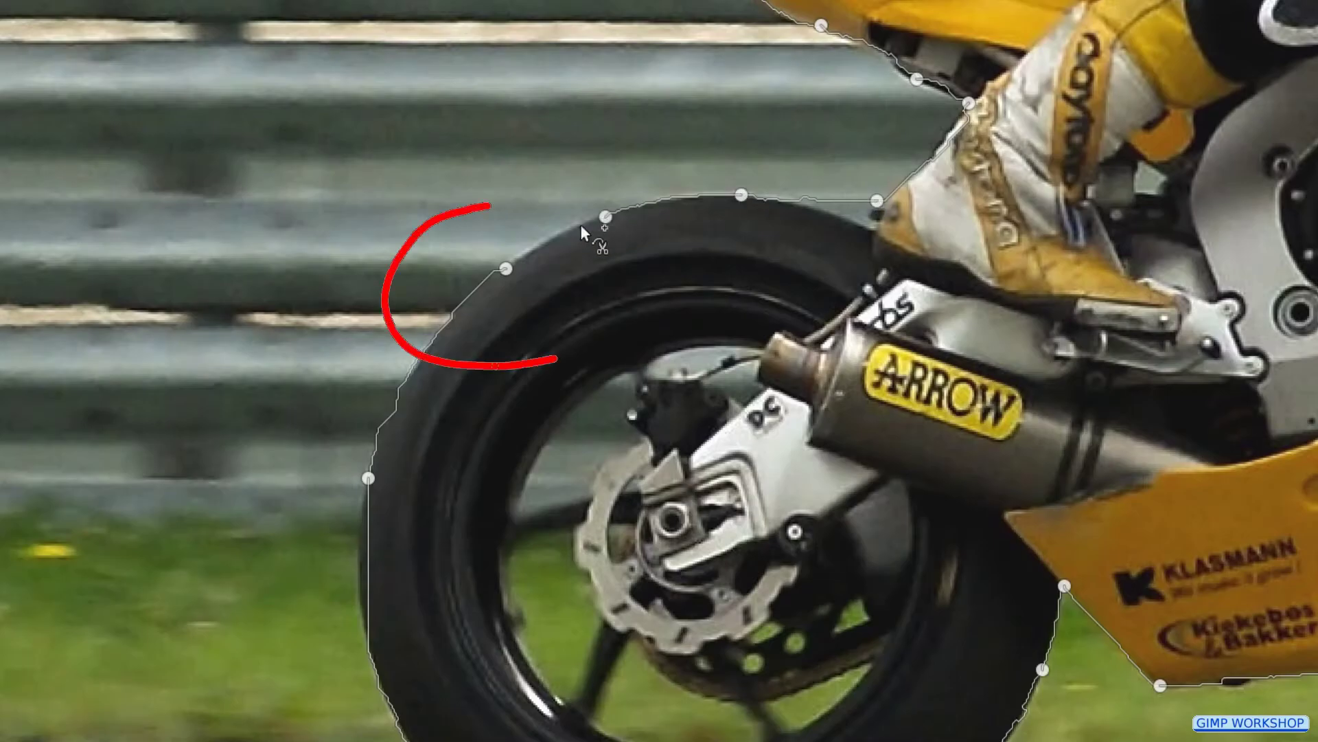
pyautogui.click(506, 267)
pyautogui.click(513, 266)
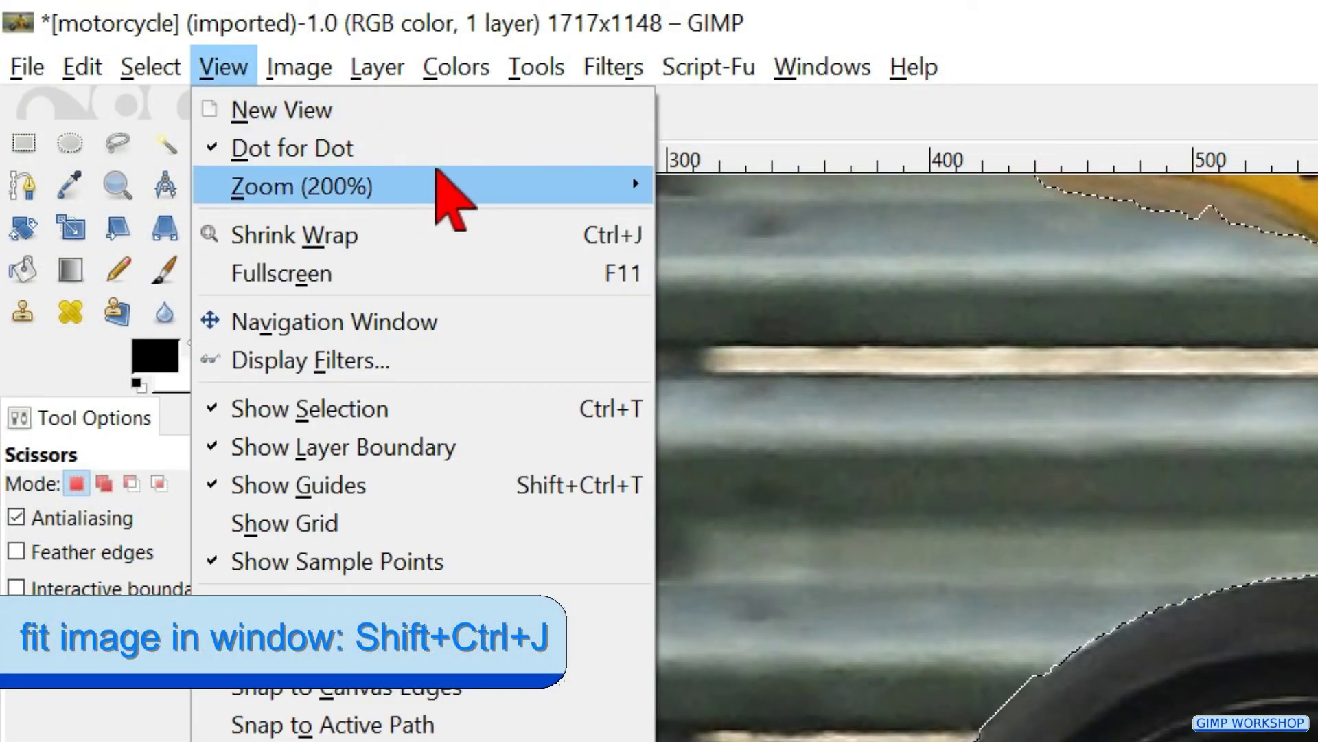
# Step: Fit the image in the window, then copy the selected rider and bike and paste them back in
pyautogui.moveTo(529, 199)
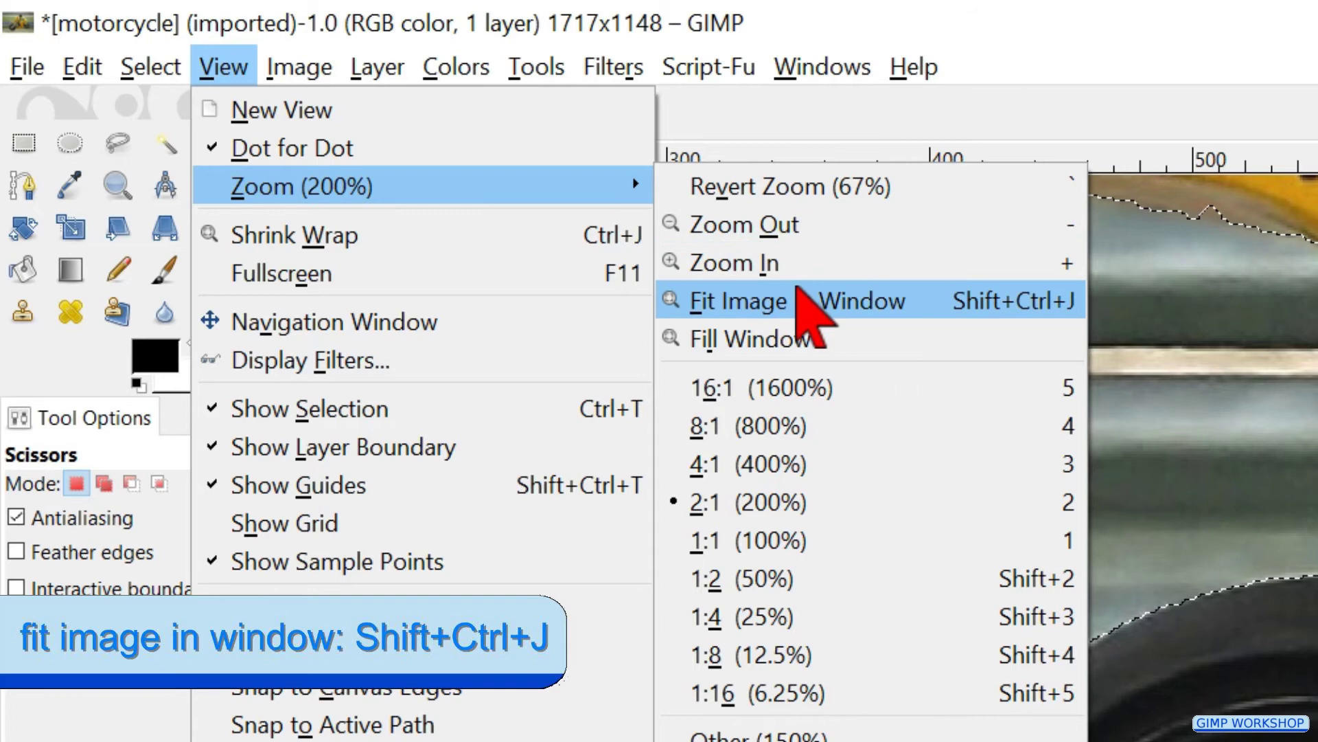
pyautogui.click(796, 289)
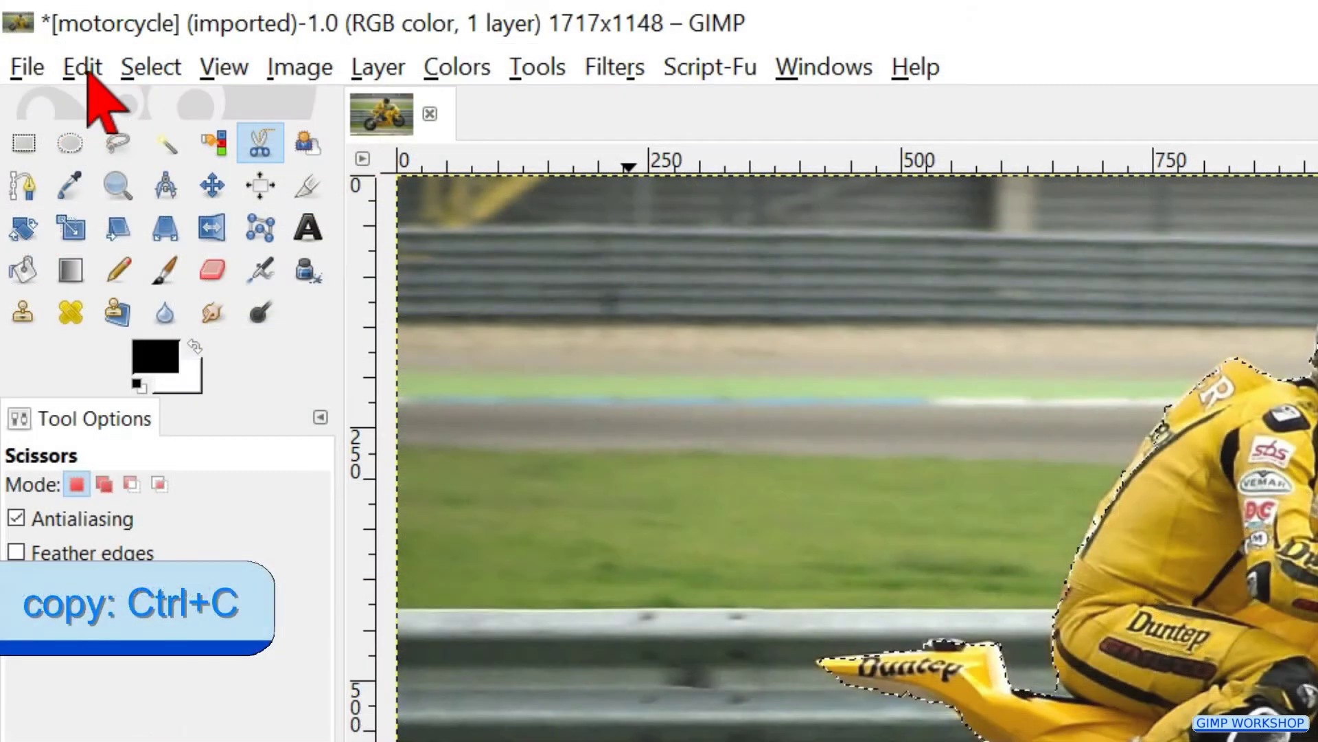
pyautogui.click(83, 68)
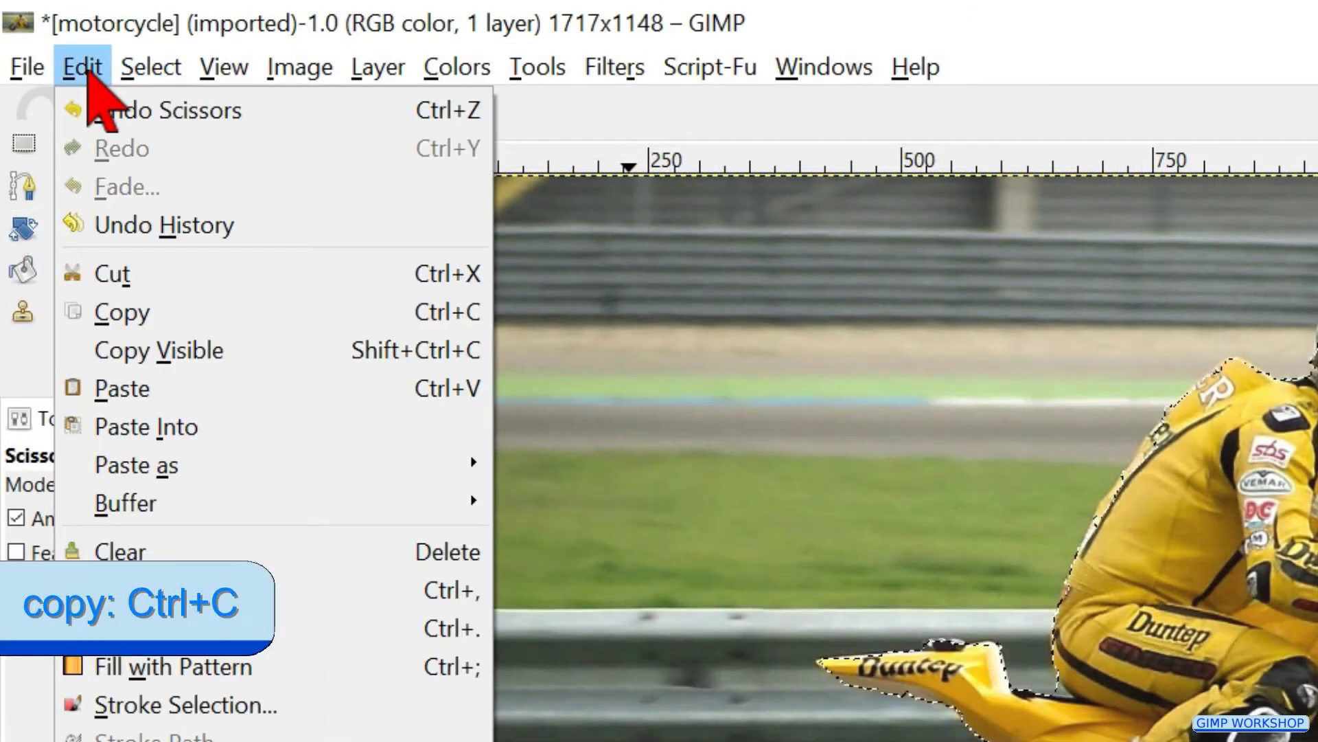
pyautogui.click(206, 302)
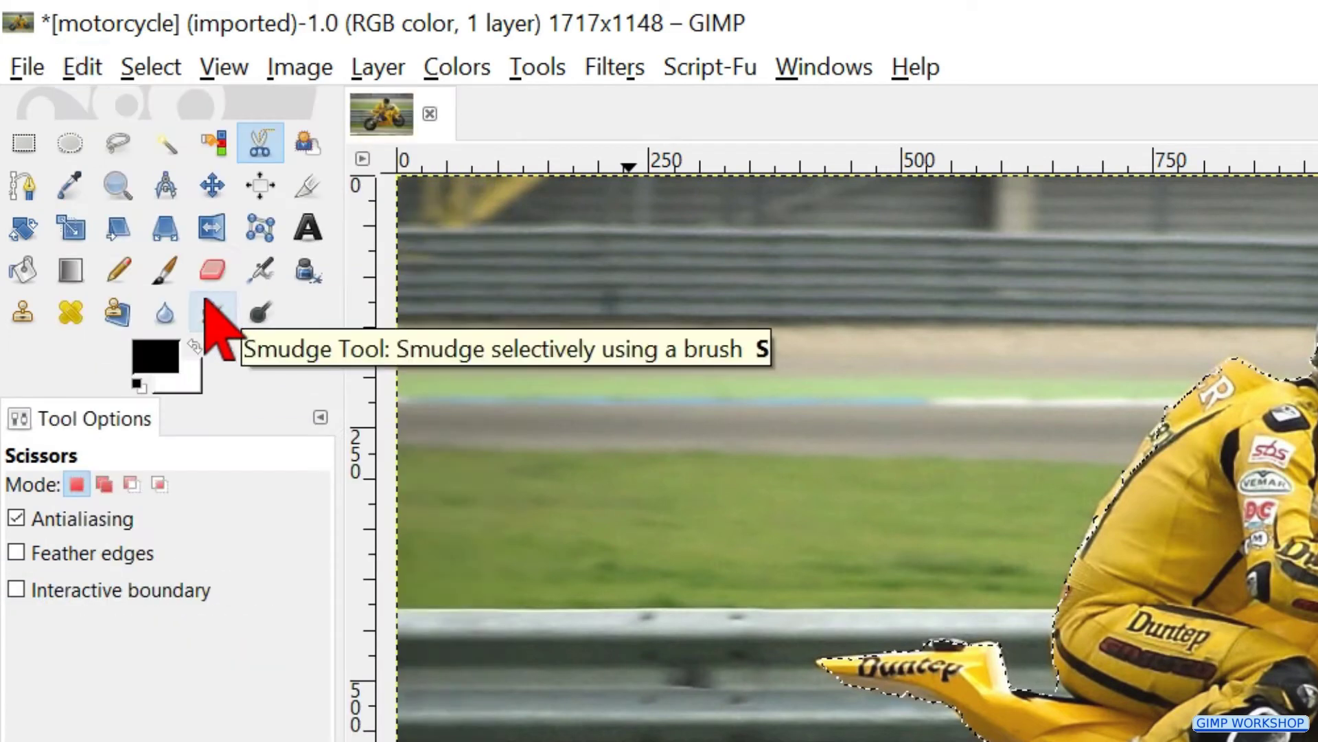
pyautogui.click(89, 70)
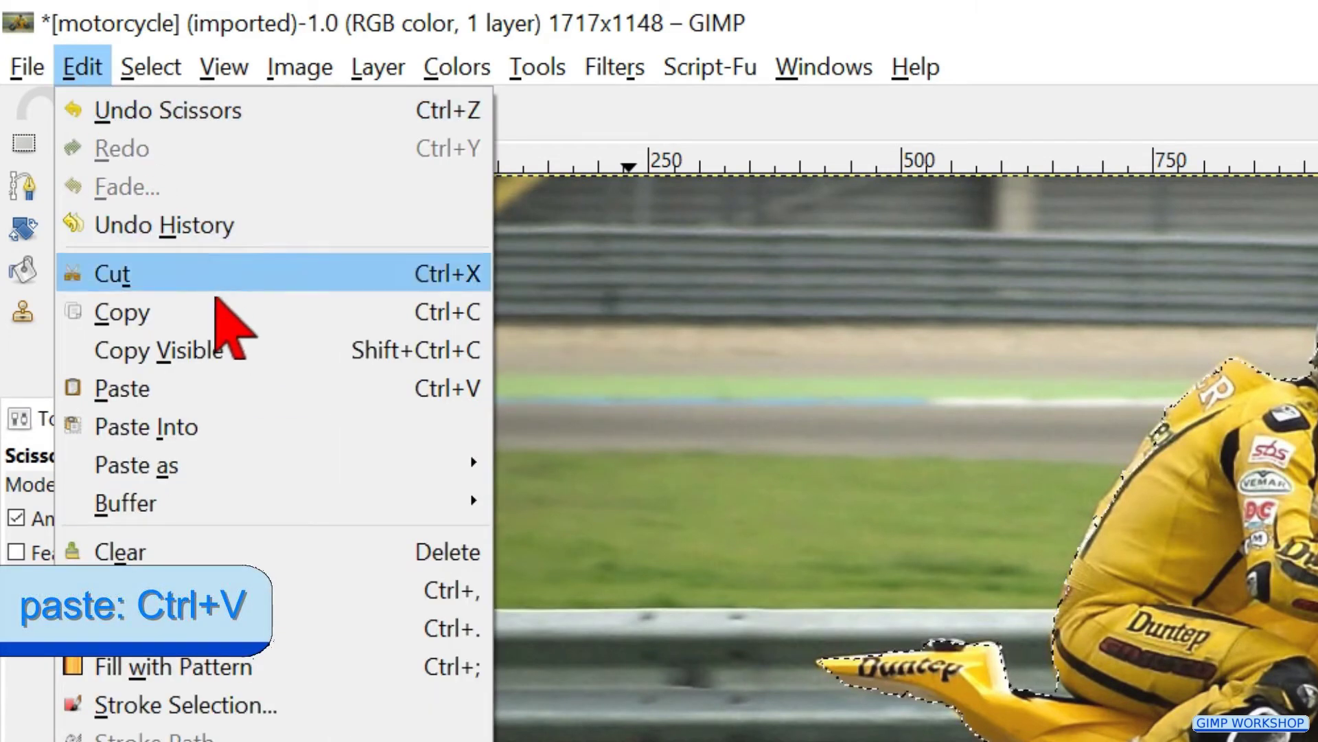
pyautogui.click(230, 387)
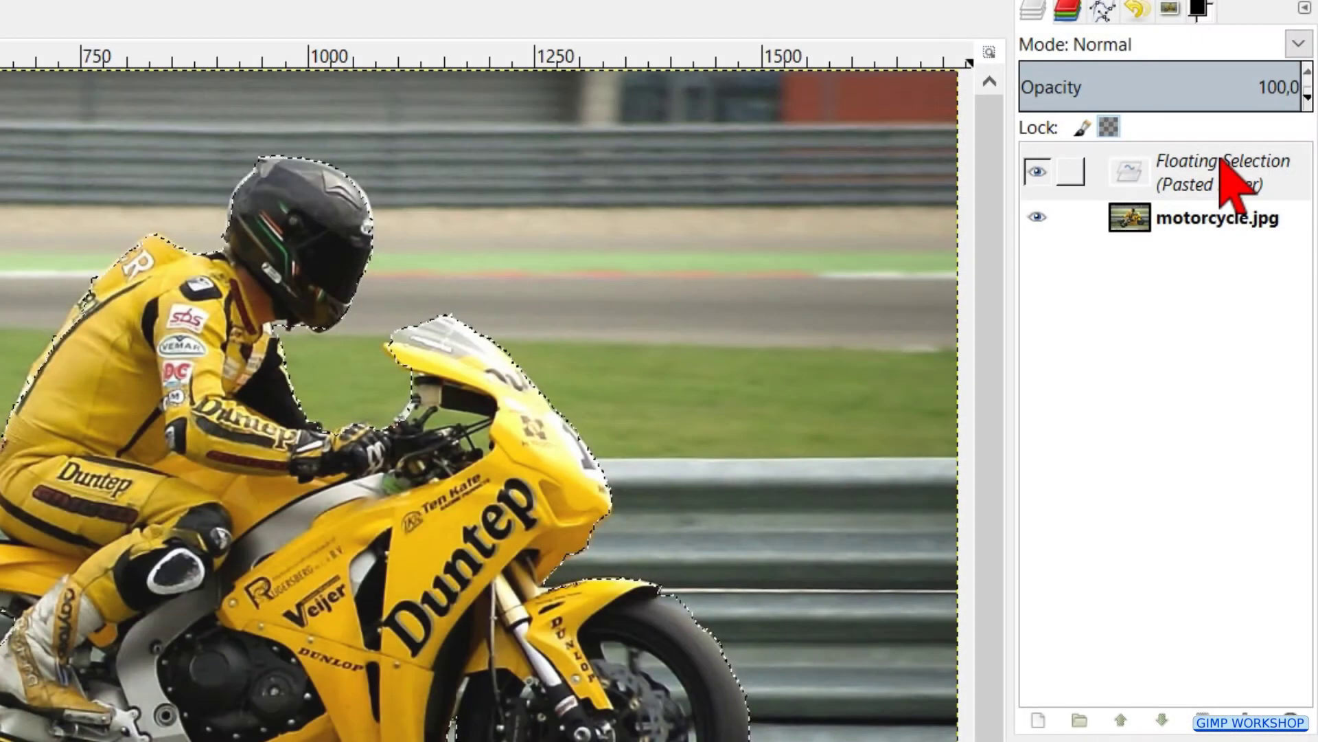
# Step: Make the floating paste a new layer sized to the image and hide motorcycle.jpg
pyautogui.rightClick(1205, 357)
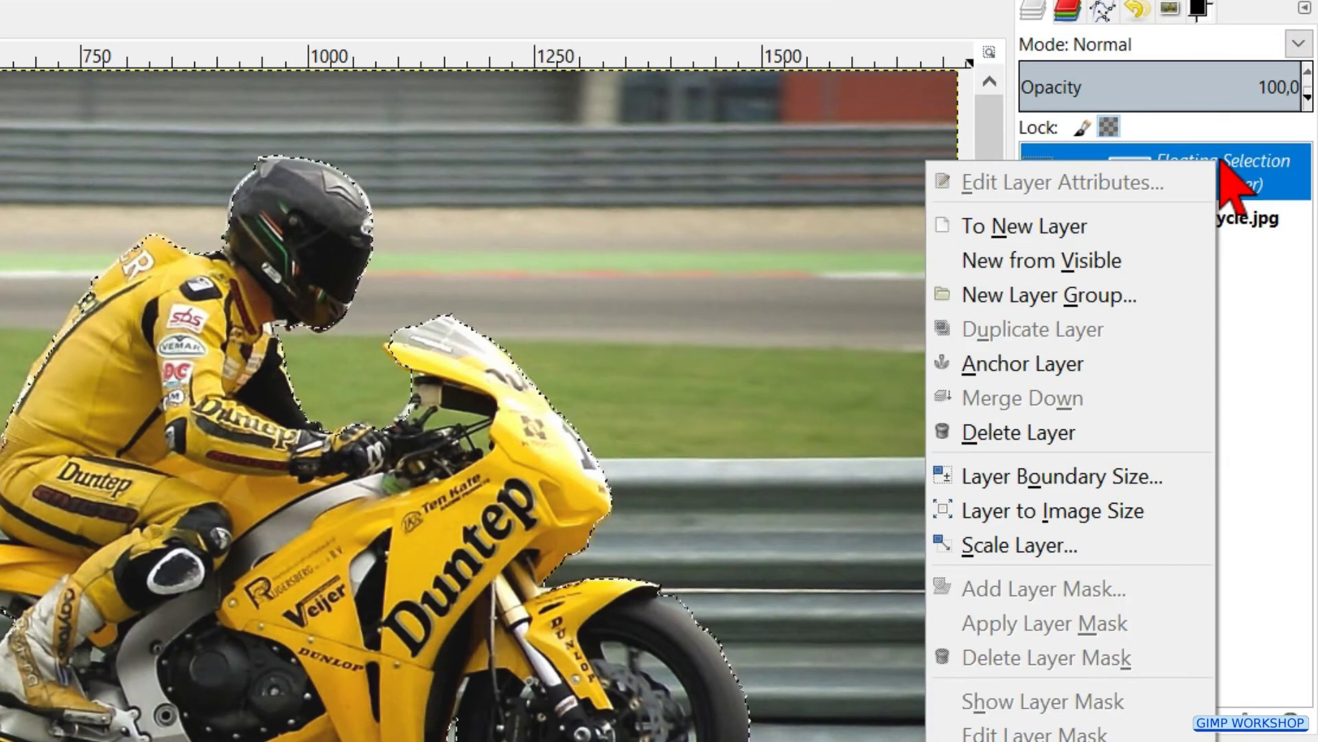
pyautogui.click(1144, 233)
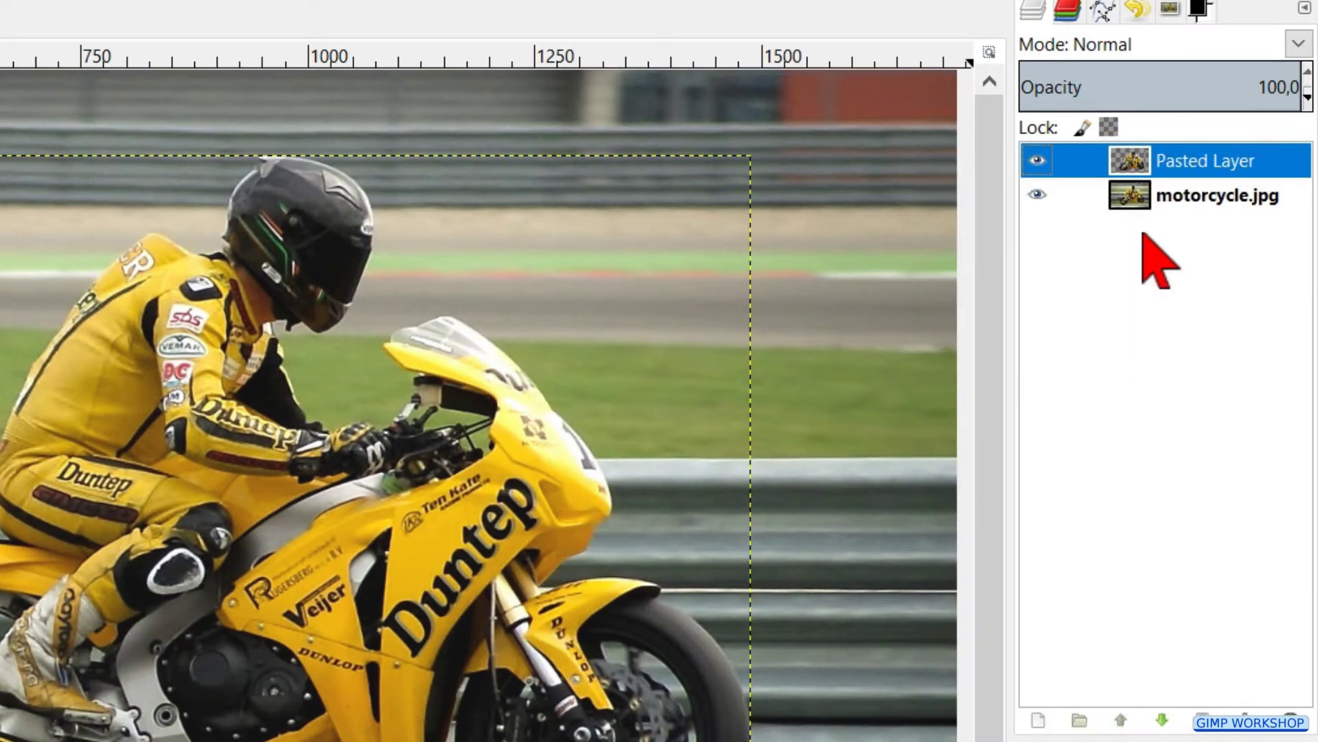
pyautogui.rightClick(1180, 151)
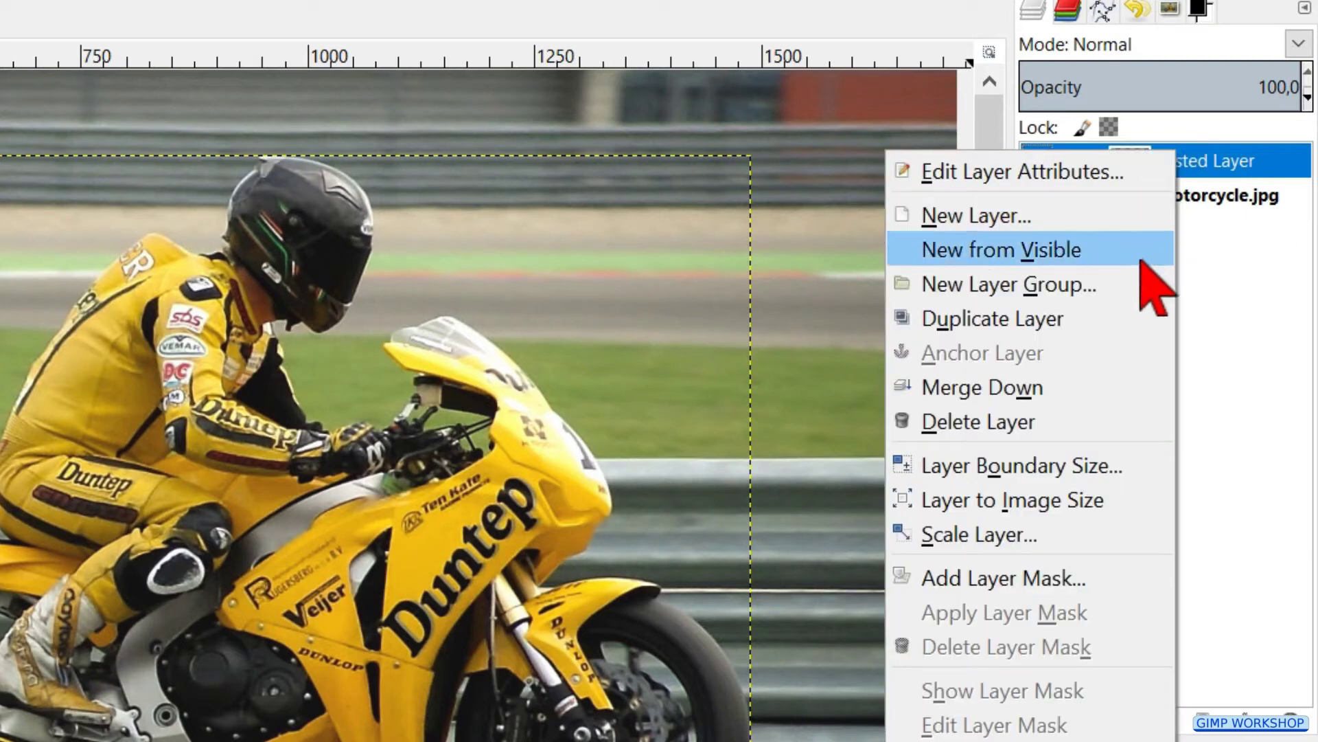
pyautogui.click(1085, 524)
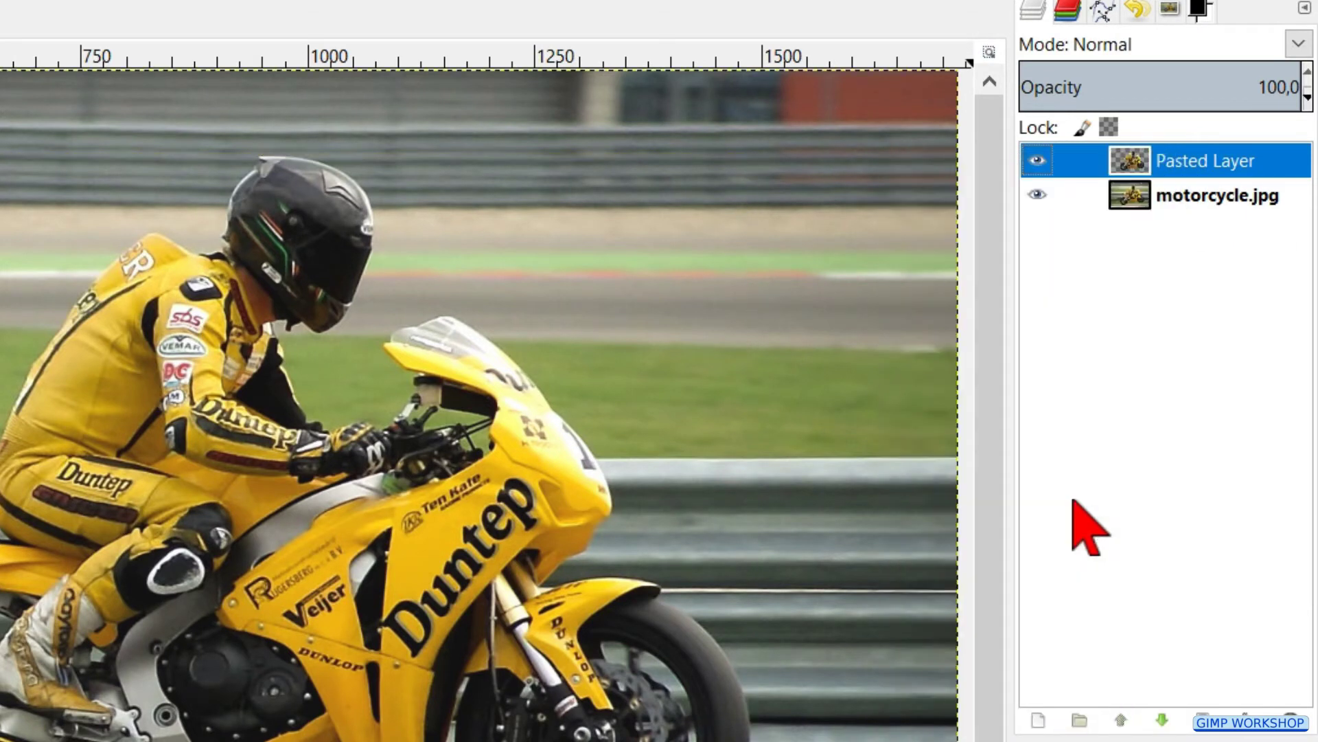
pyautogui.click(1036, 195)
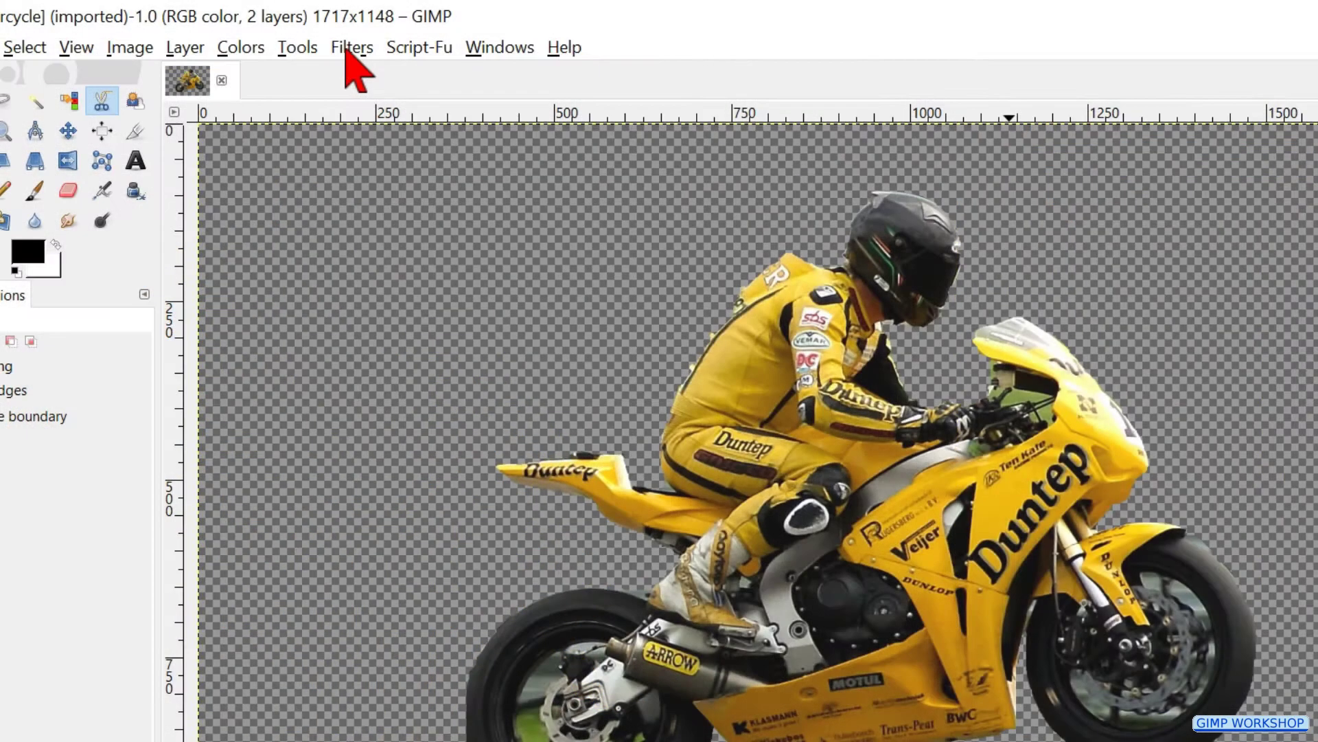
# Step: Open the Distorts > Wind filter on the Pasted Layer, previewing the bike
pyautogui.click(350, 51)
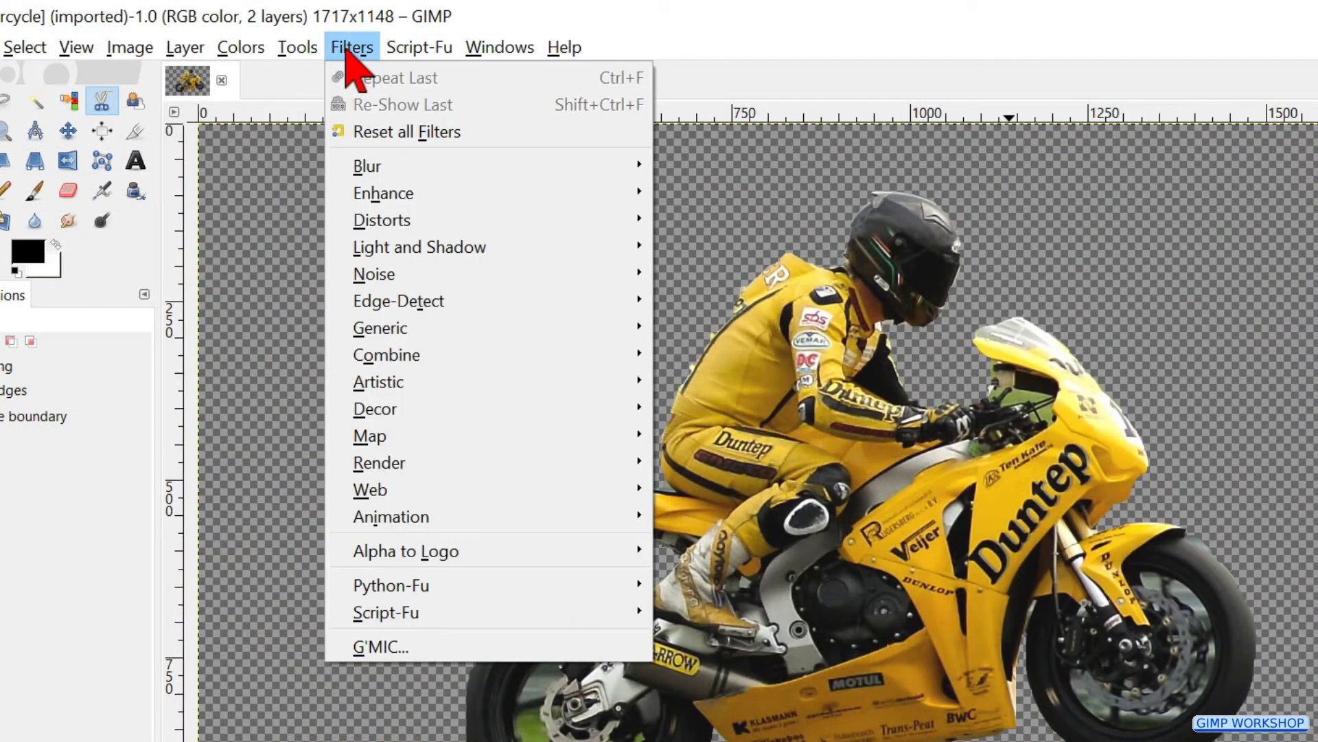
pyautogui.moveTo(612, 221)
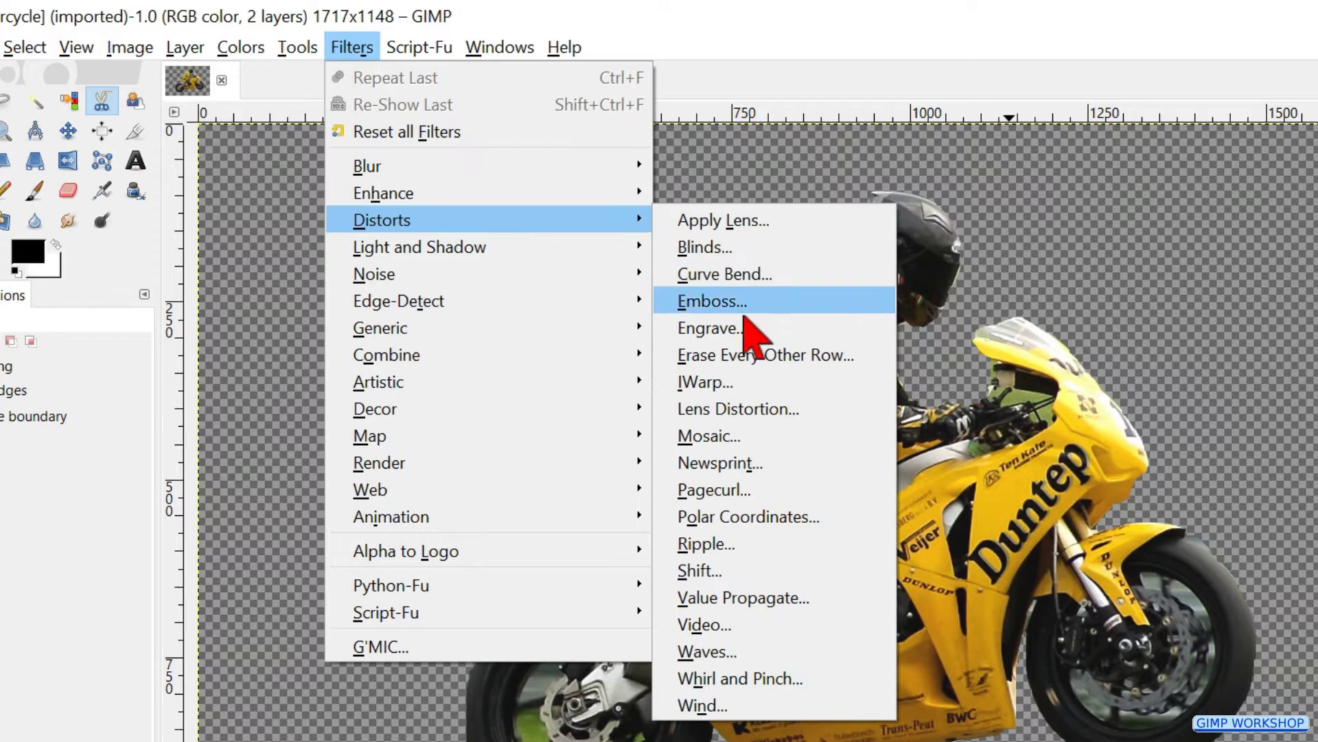
pyautogui.click(794, 705)
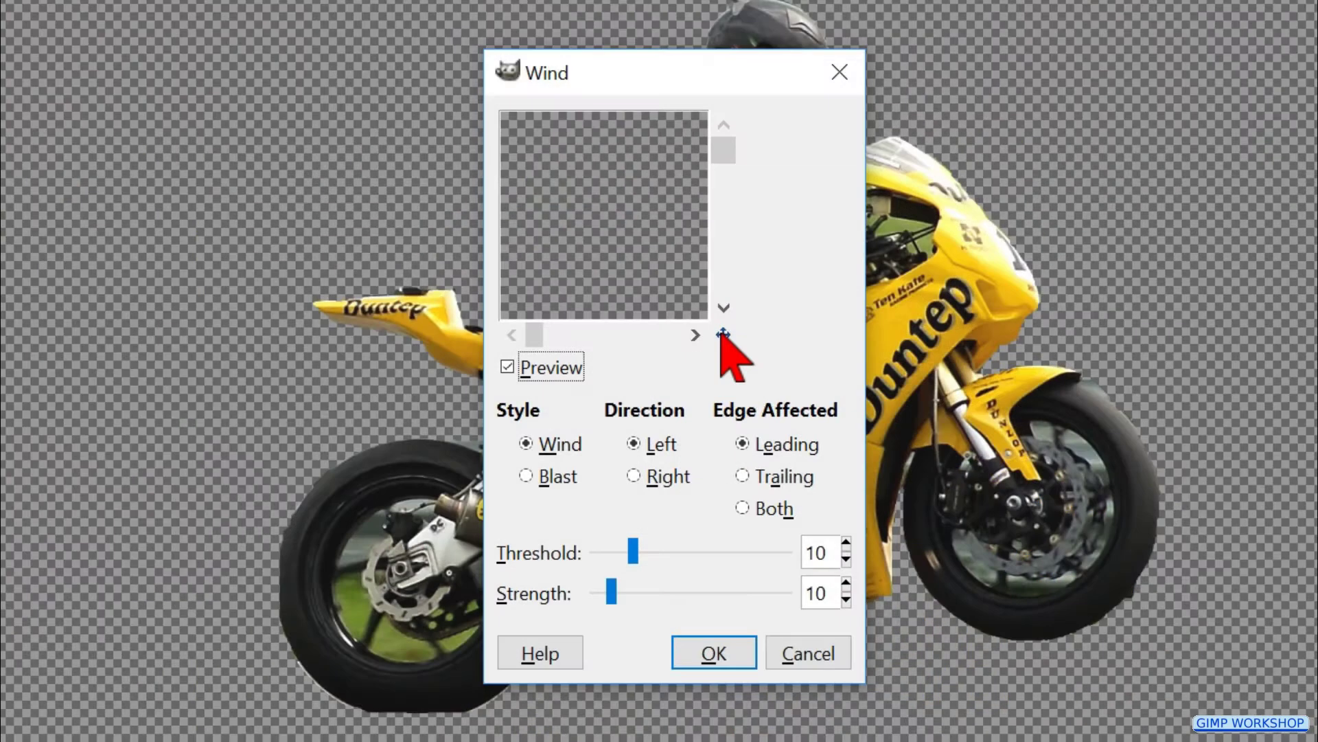
pyautogui.moveTo(724, 334); pyautogui.dragTo(769, 344)
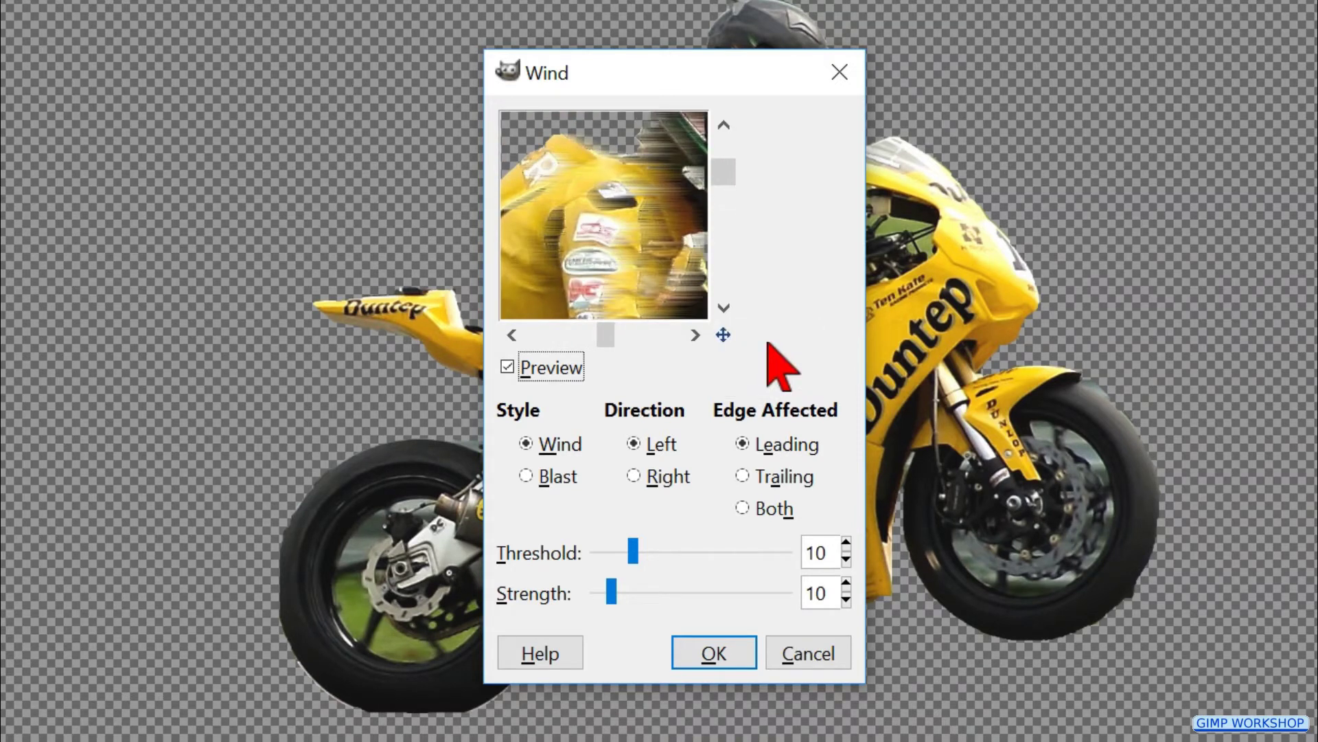
# Step: Apply Wind as Blast, direction Right, threshold 0 and strength 100
pyautogui.click(526, 475)
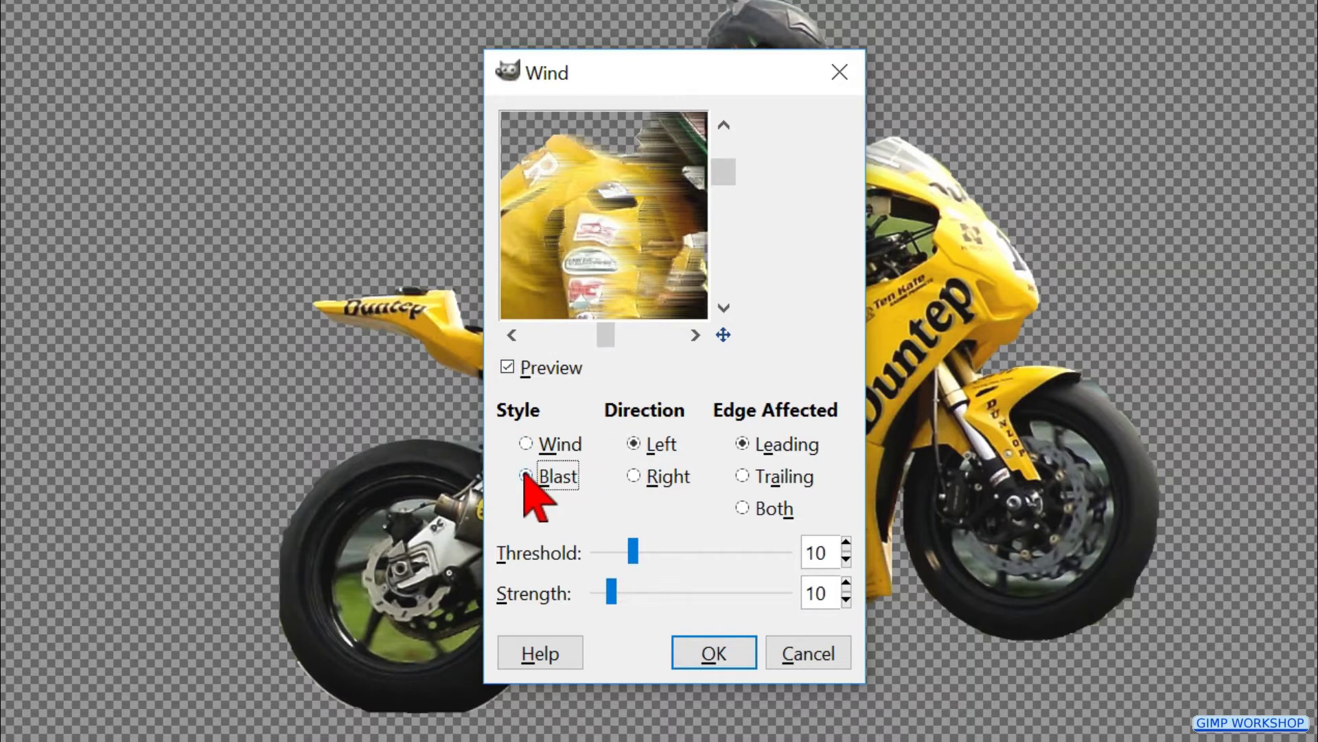
pyautogui.click(637, 476)
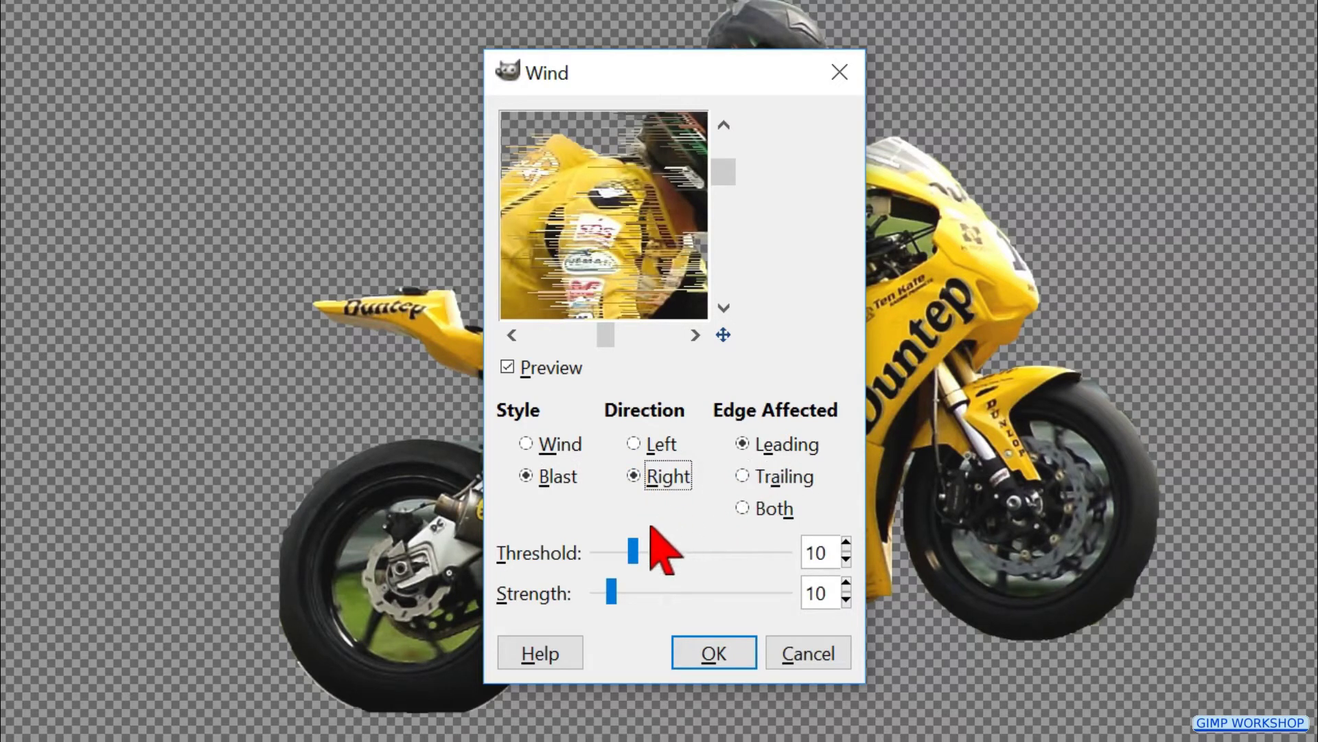
pyautogui.moveTo(633, 551)
pyautogui.mouseDown()
pyautogui.moveTo(586, 553)
pyautogui.moveTo(803, 592)
pyautogui.mouseUp()
pyautogui.click(609, 591)
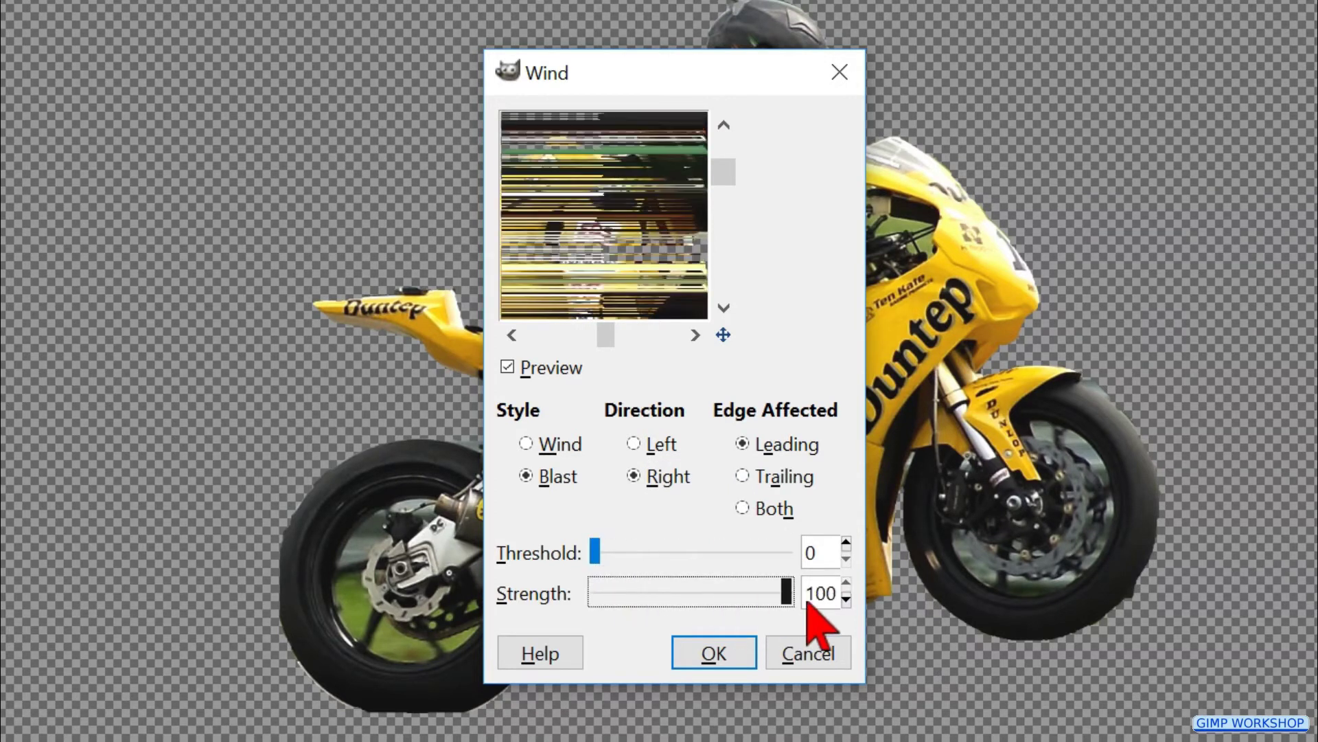
pyautogui.click(706, 658)
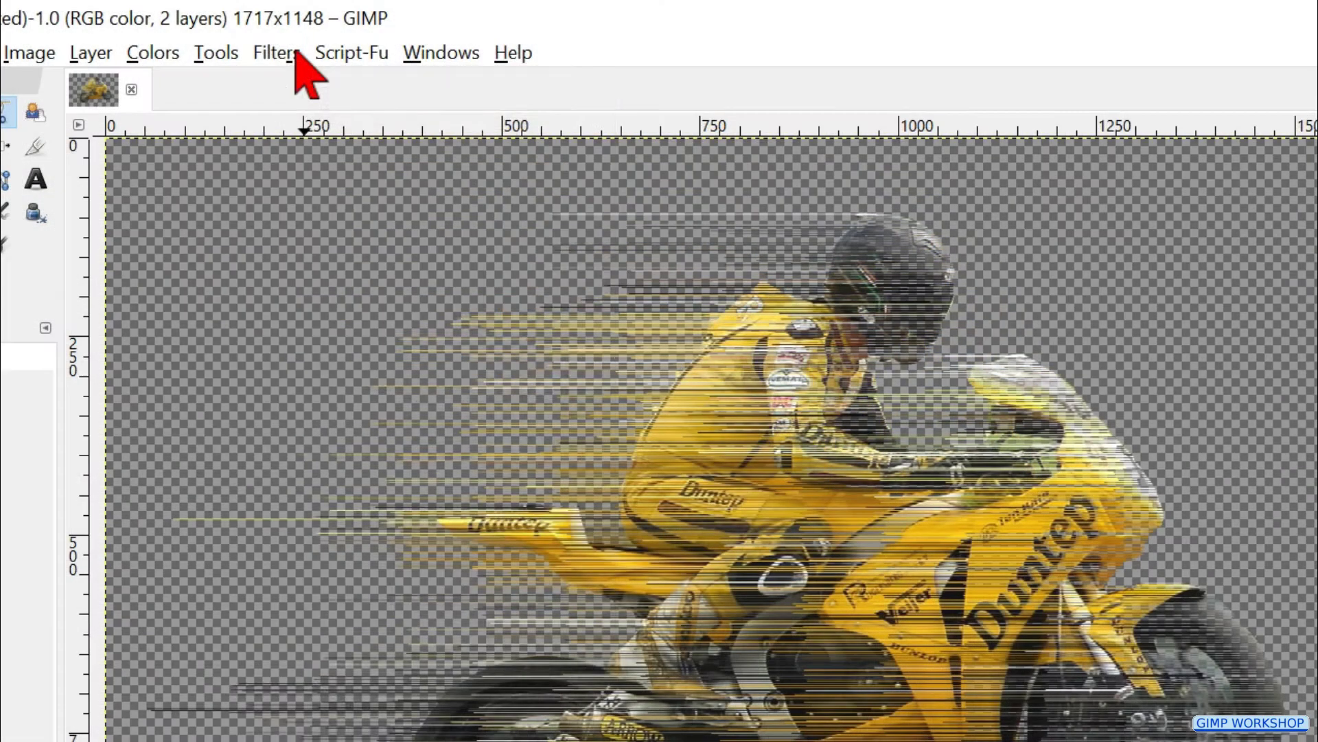
# Step: Apply a Linear Motion Blur with length 256 and angle 0 to the Pasted Layer
pyautogui.click(299, 58)
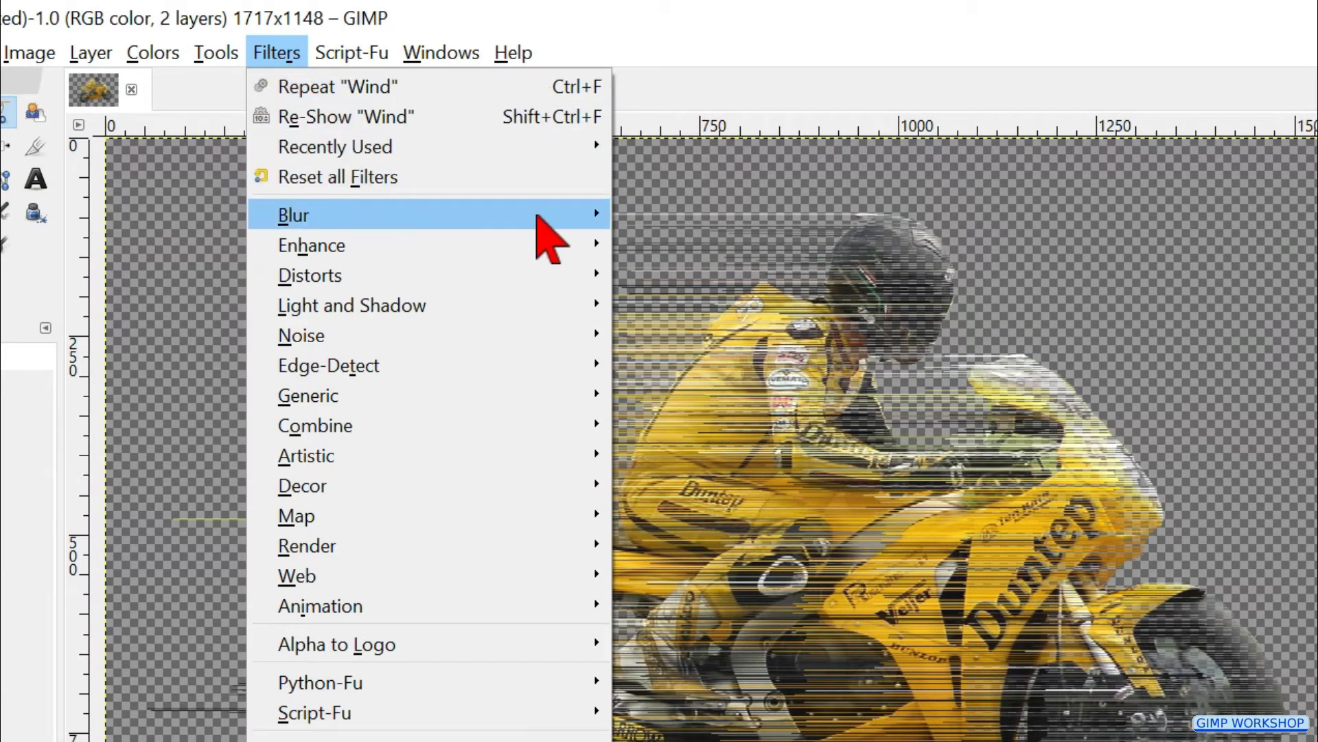
pyautogui.moveTo(544, 230)
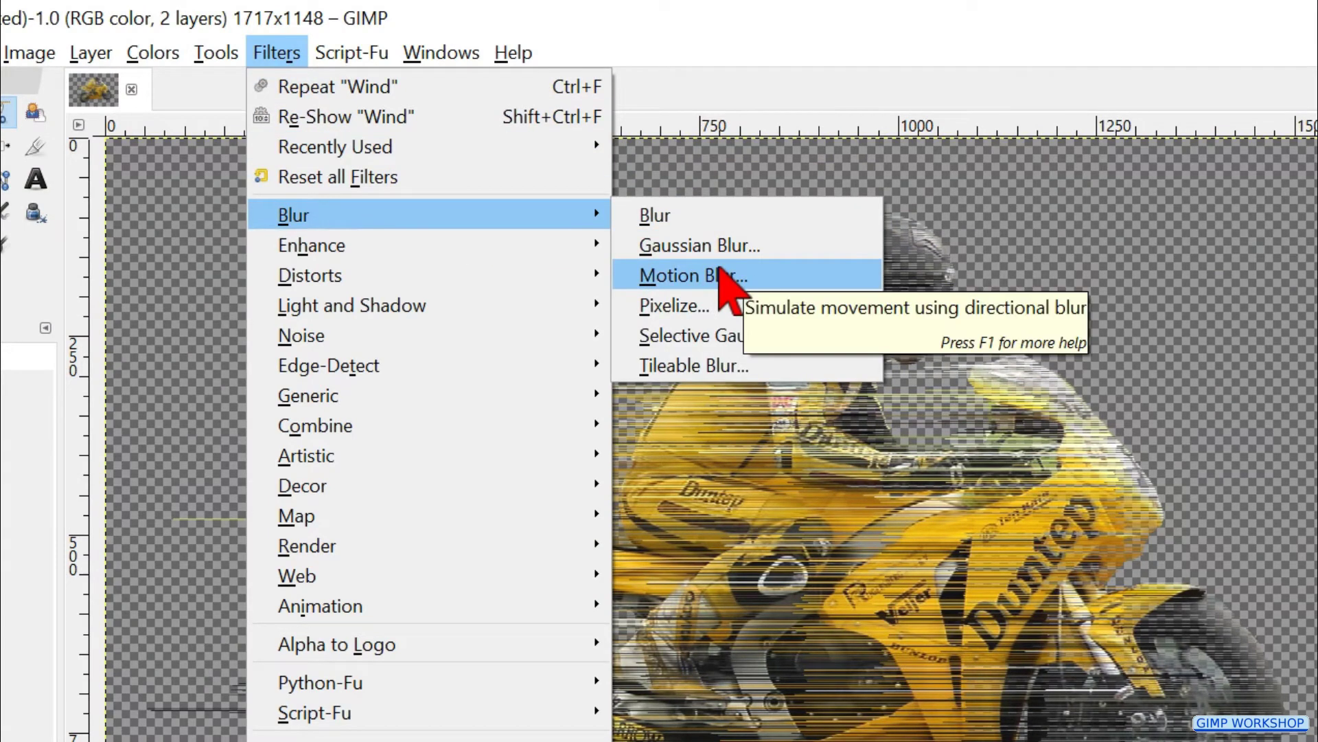
pyautogui.click(721, 275)
pyautogui.moveTo(881, 508); pyautogui.dragTo(932, 538)
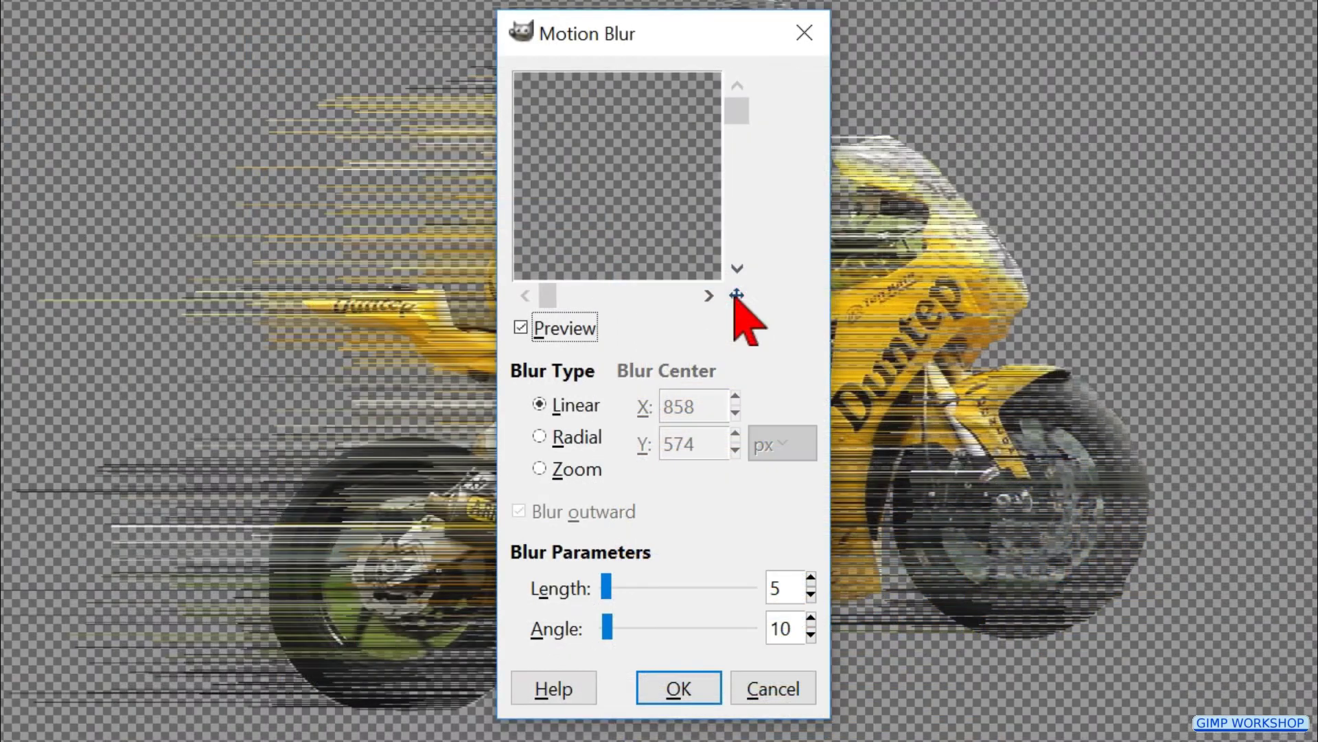
pyautogui.moveTo(788, 325); pyautogui.dragTo(781, 298)
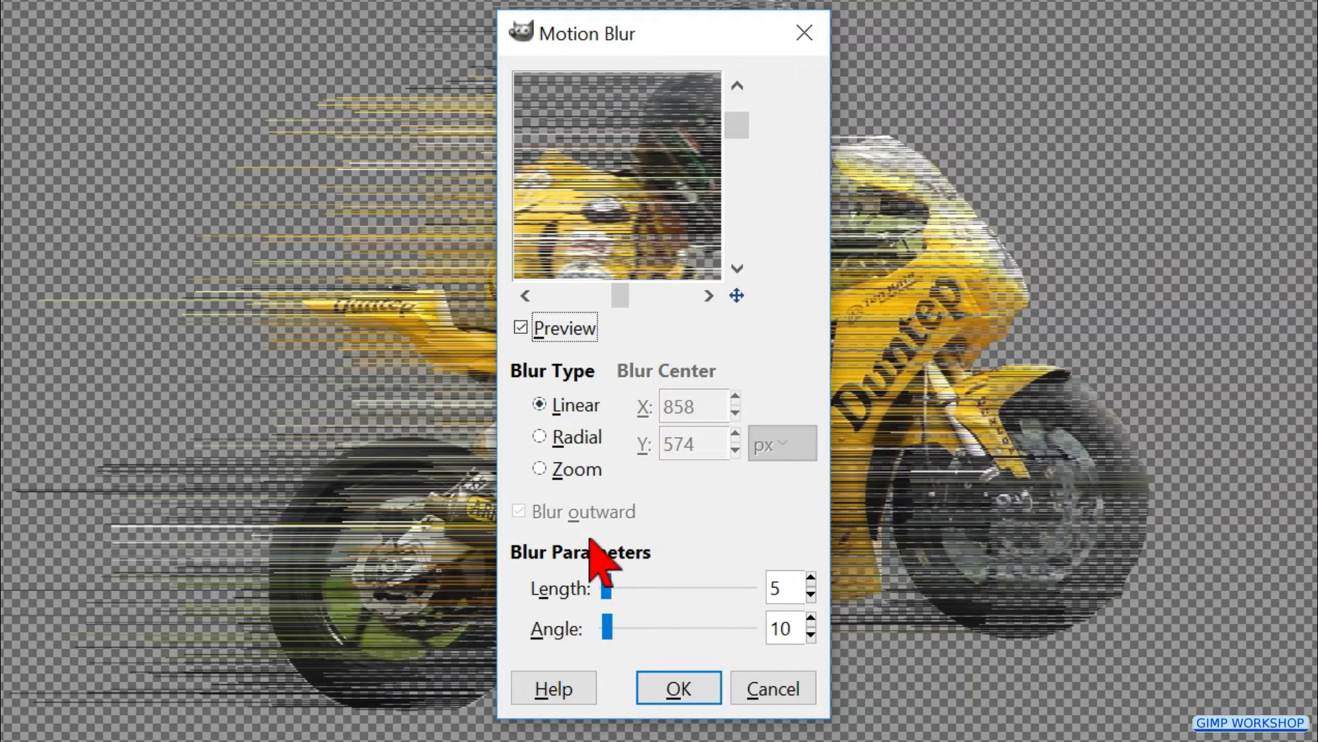
pyautogui.moveTo(606, 595); pyautogui.dragTo(752, 600)
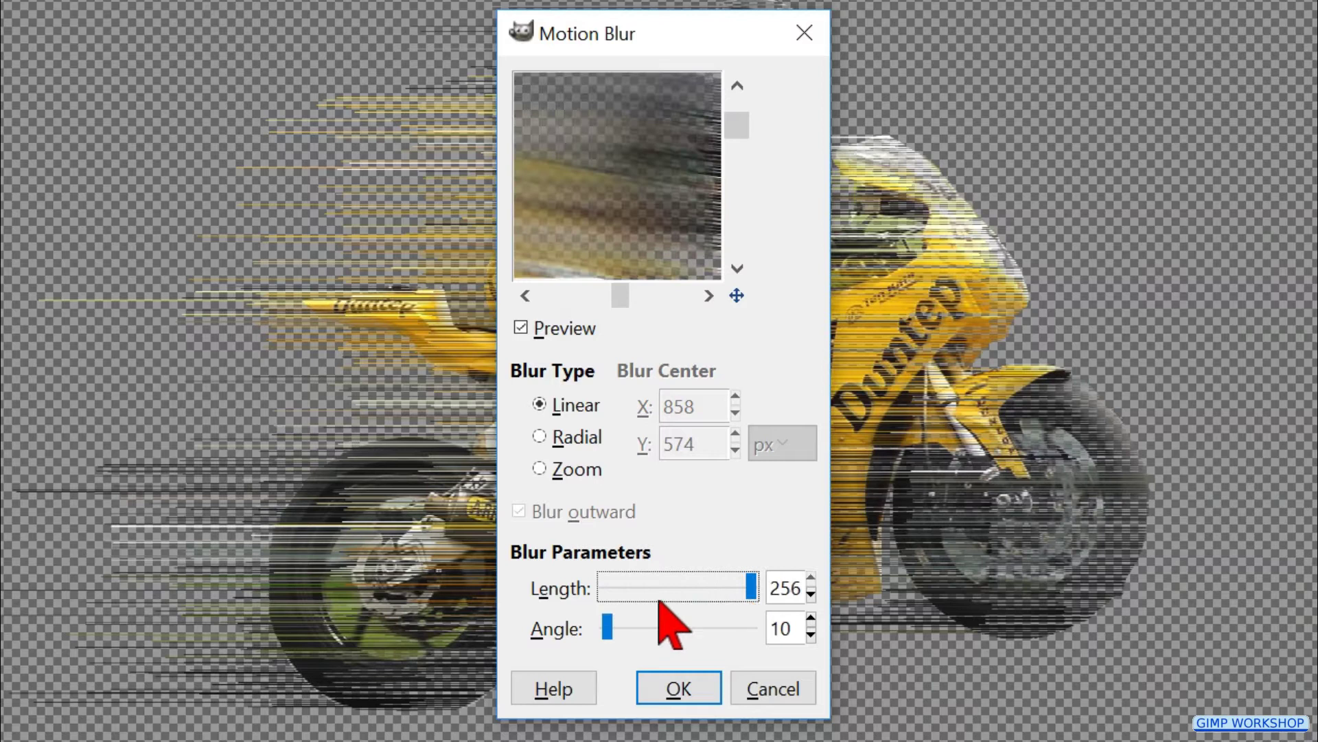
pyautogui.moveTo(605, 621); pyautogui.dragTo(567, 617)
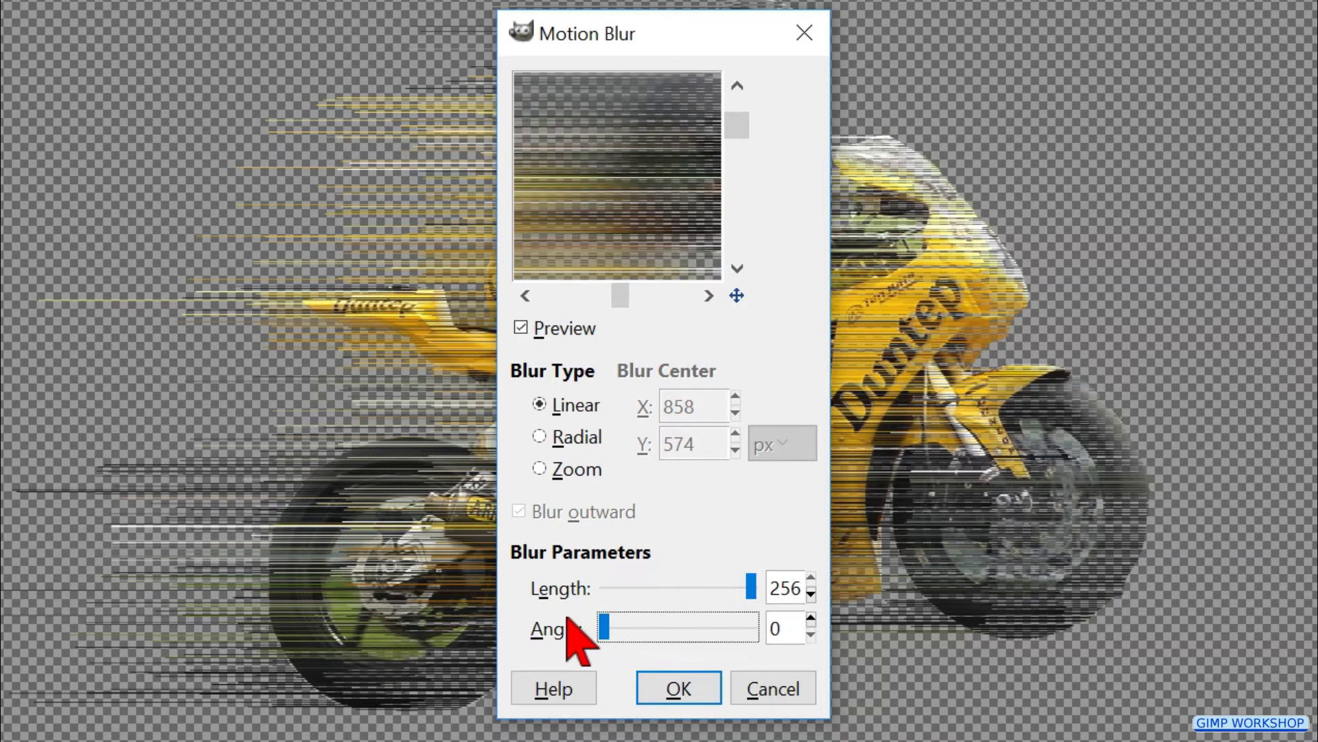
pyautogui.click(662, 701)
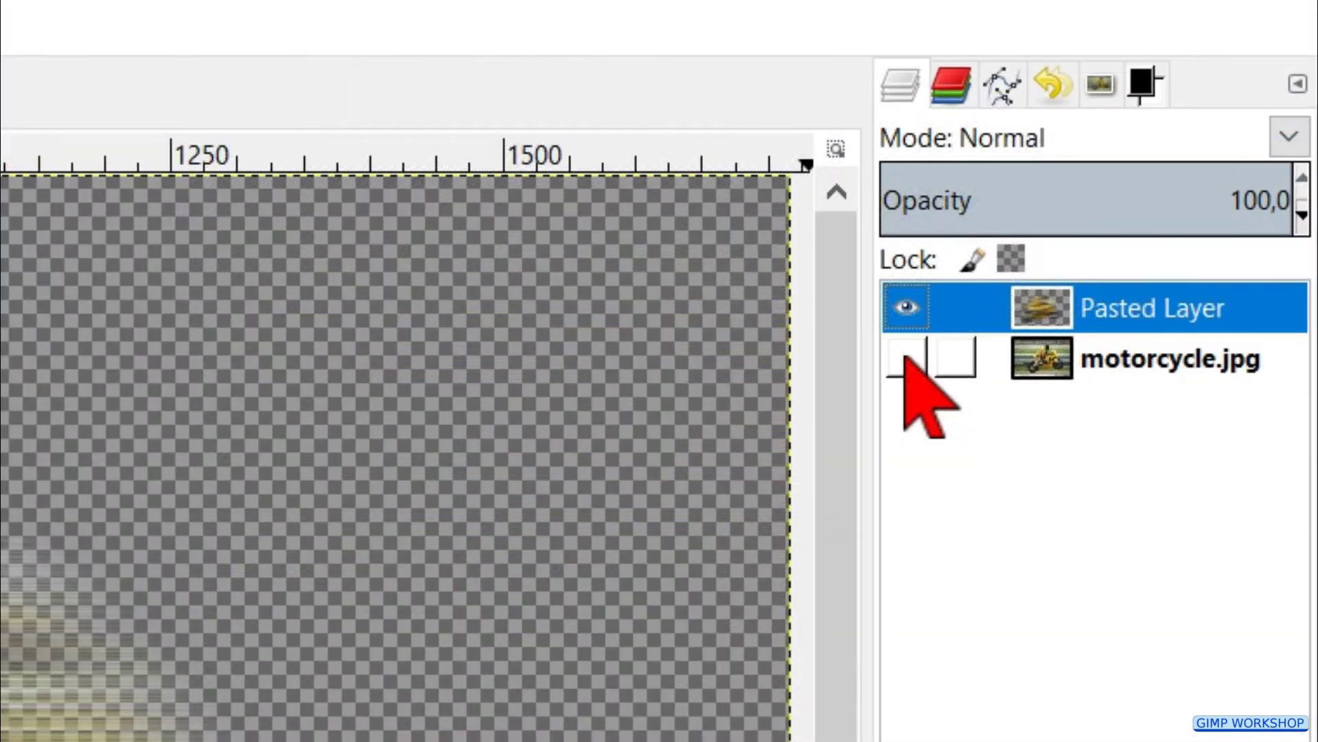
# Step: Turn the motorcycle.jpg layer's visibility back on under the blurred layer
pyautogui.click(906, 357)
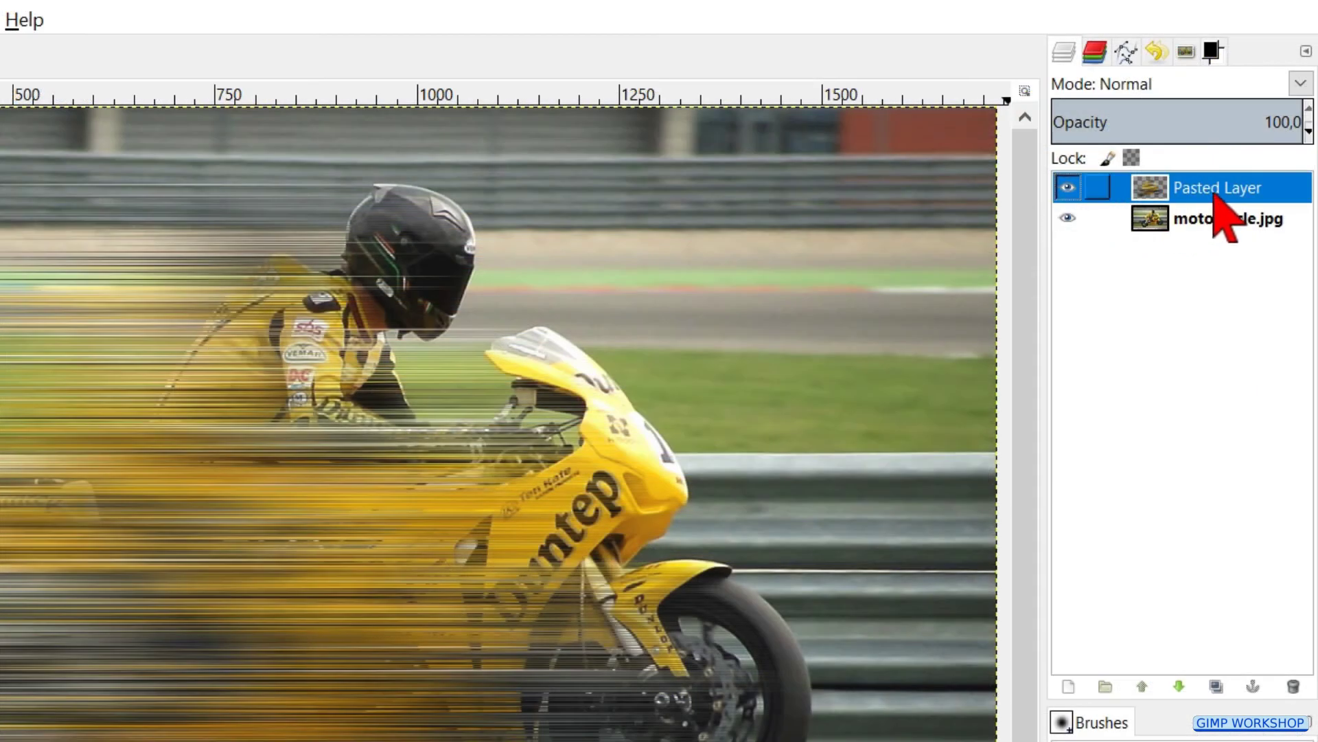
# Step: Add a White (full opacity) layer mask to the Pasted Layer
pyautogui.rightClick(1252, 148)
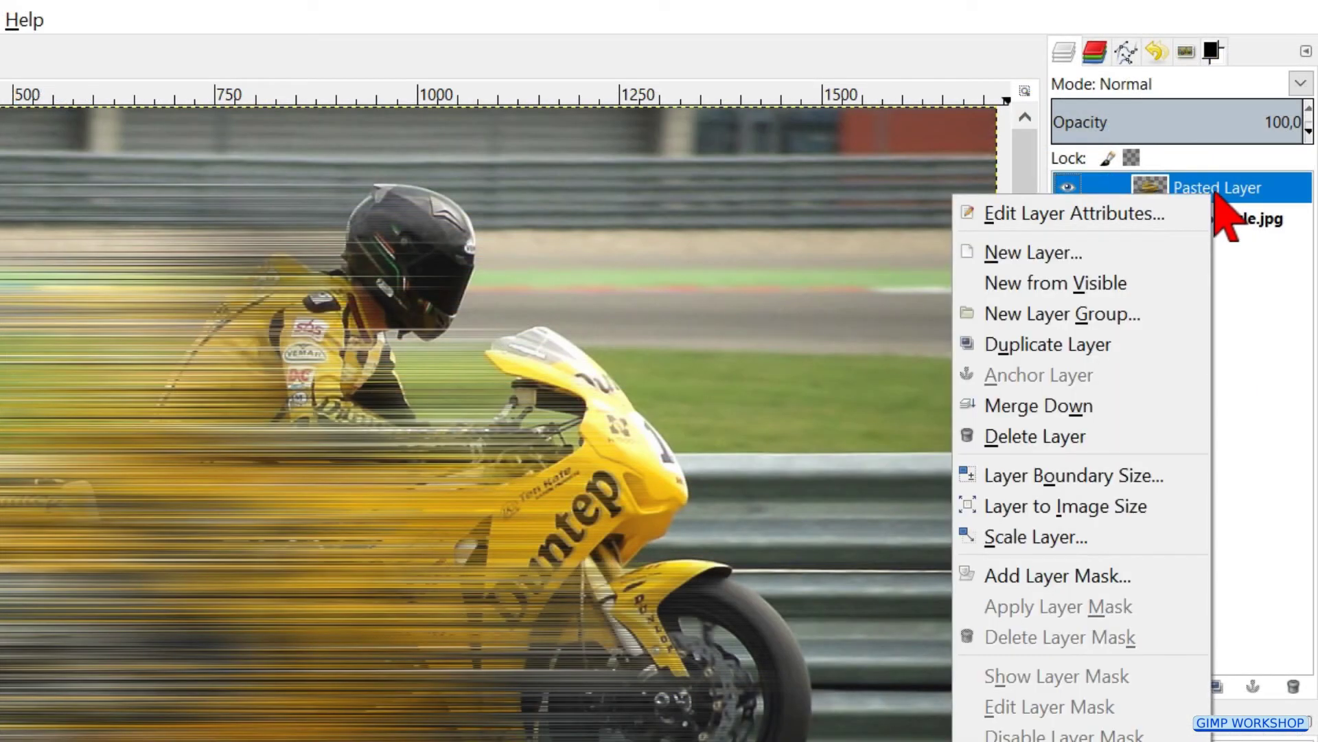
pyautogui.click(1084, 589)
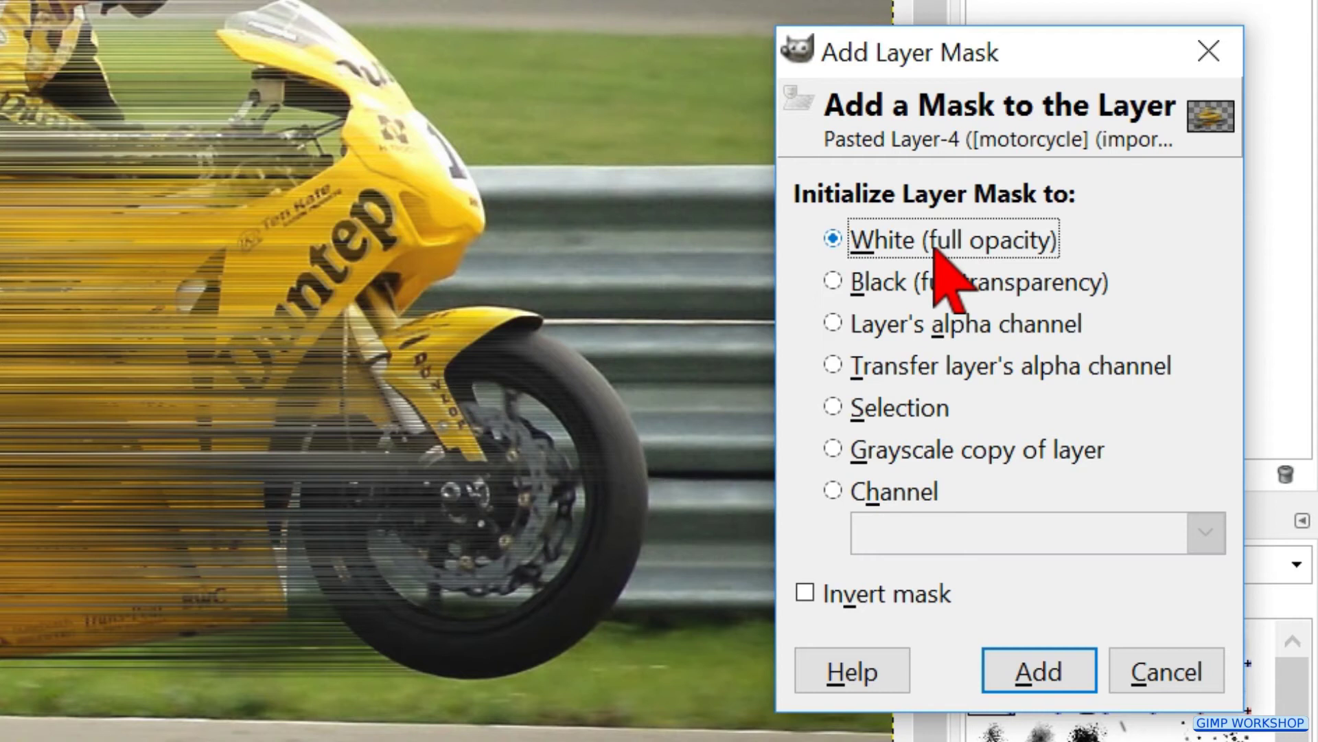
pyautogui.click(1050, 660)
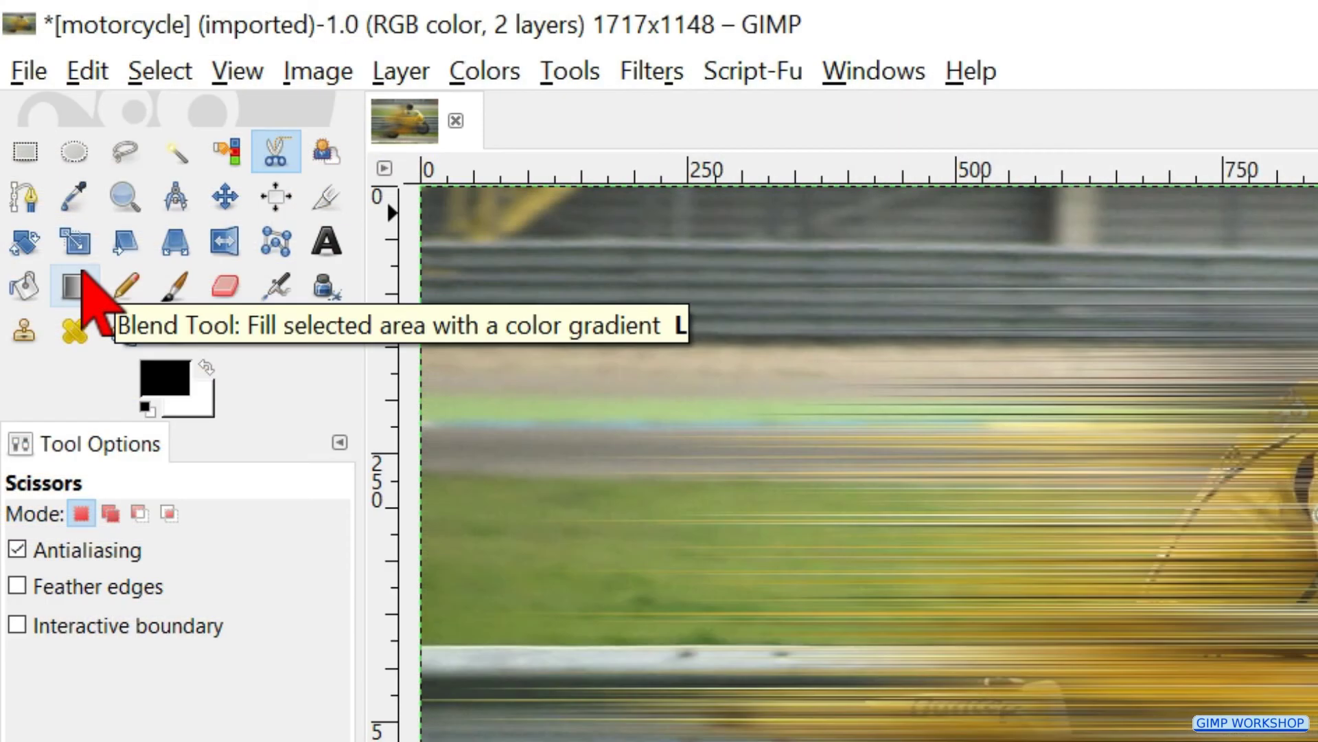
# Step: Draw an FG to Transparent gradient leftward across the bike on the mask, redoing it until the front stays sharp
pyautogui.click(83, 271)
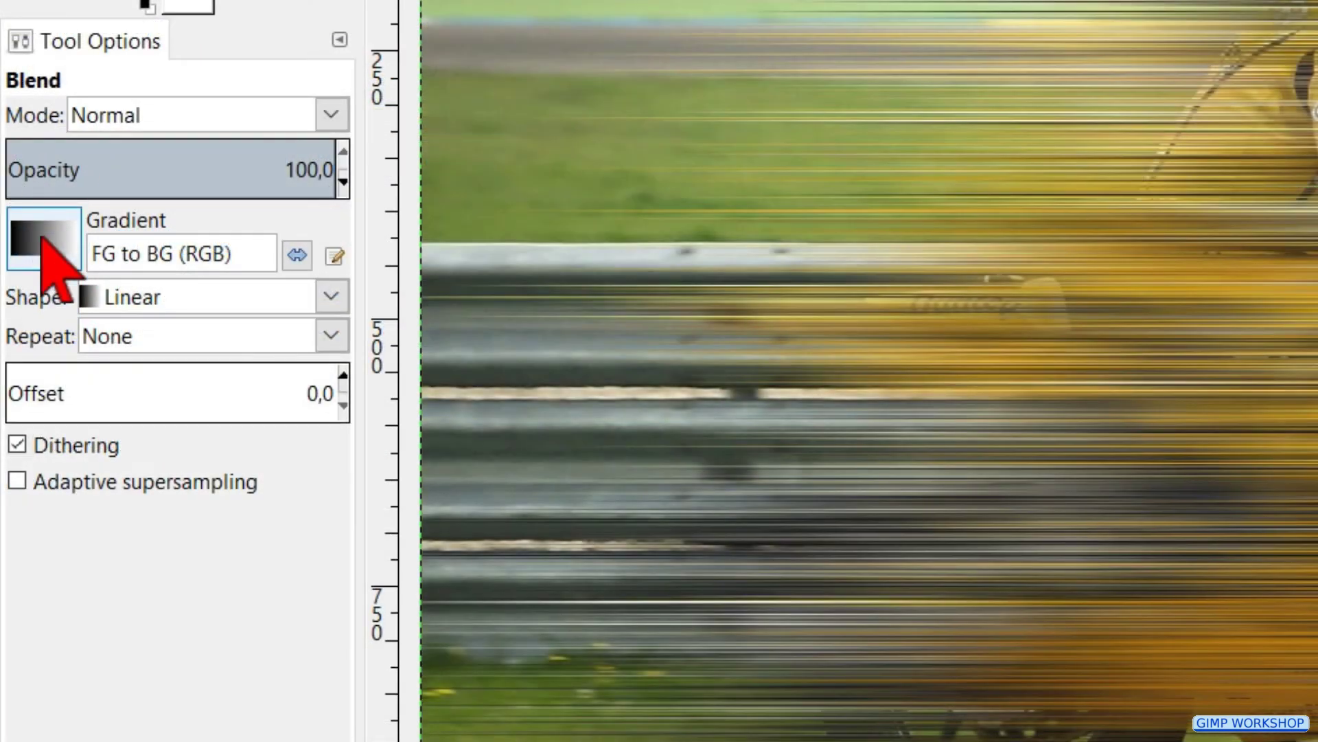
pyautogui.click(37, 240)
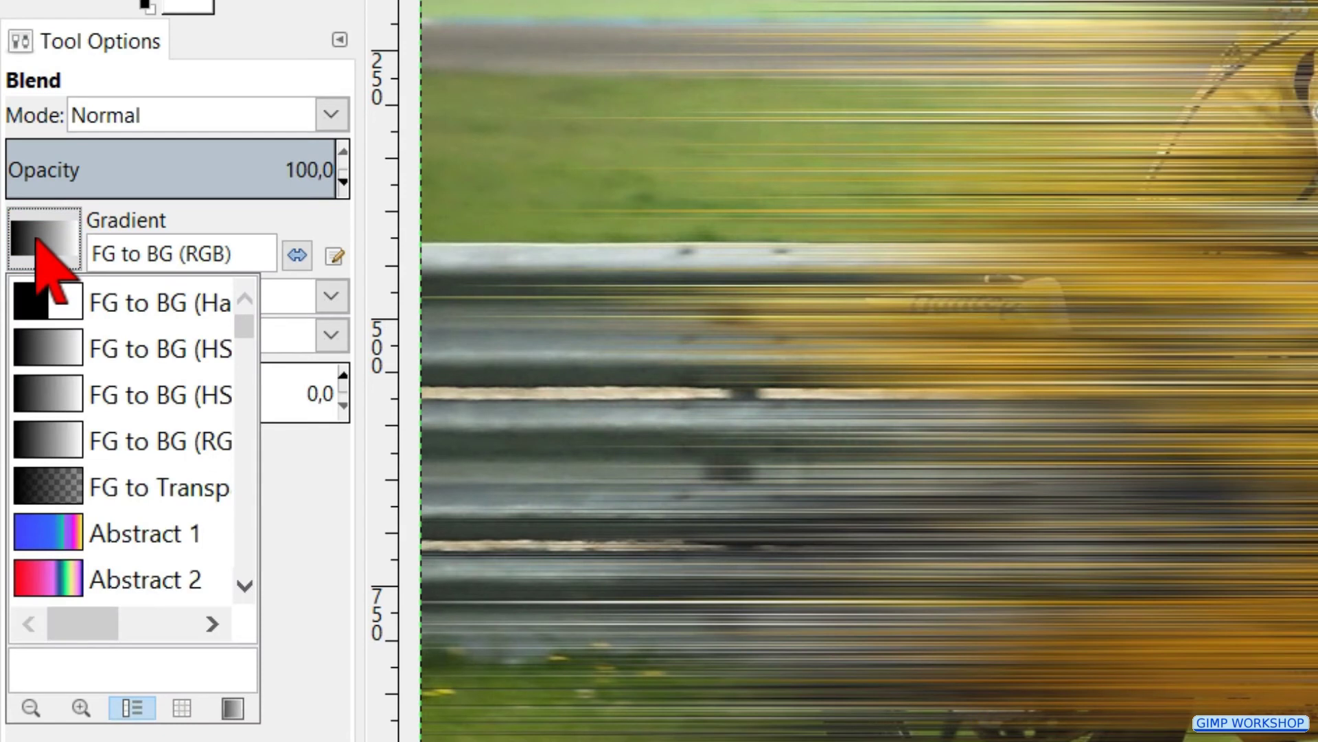
pyautogui.click(130, 487)
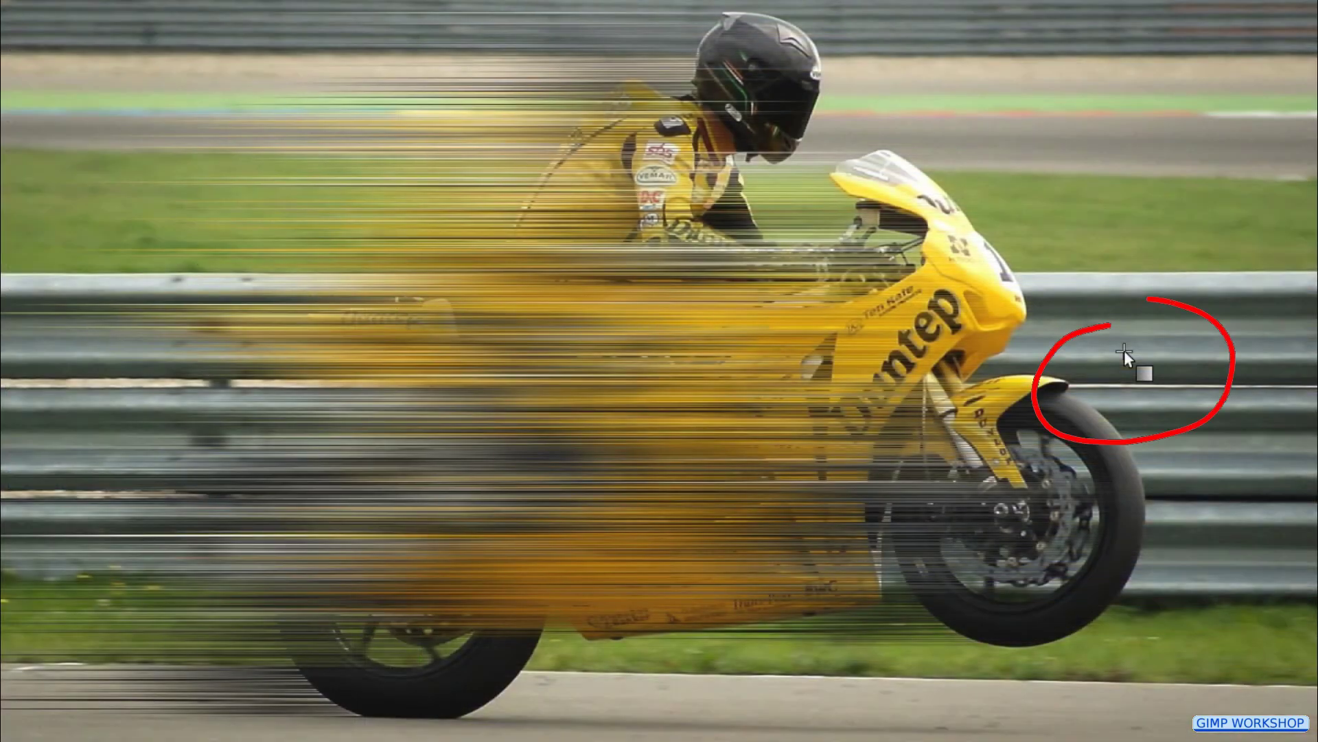
pyautogui.moveTo(1124, 350); pyautogui.dragTo(124, 364)
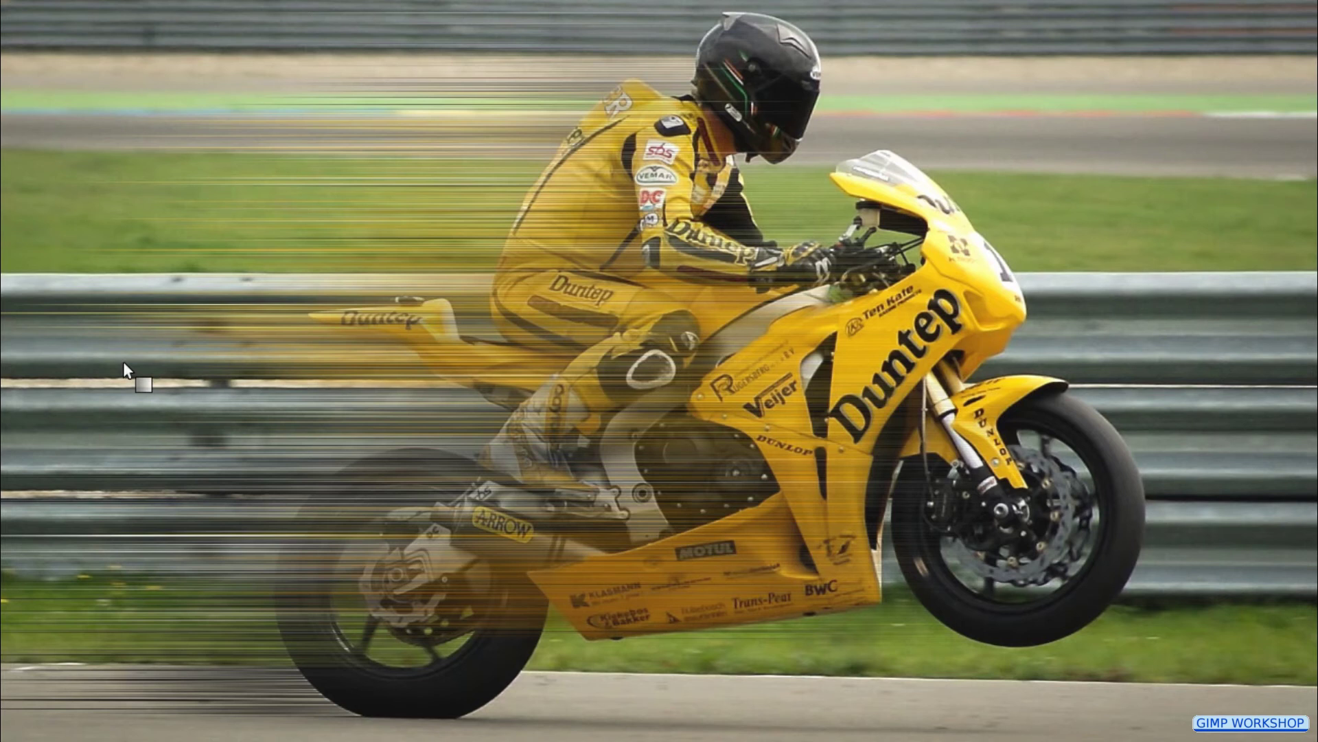
pyautogui.hotkey('ctrl', 'z')
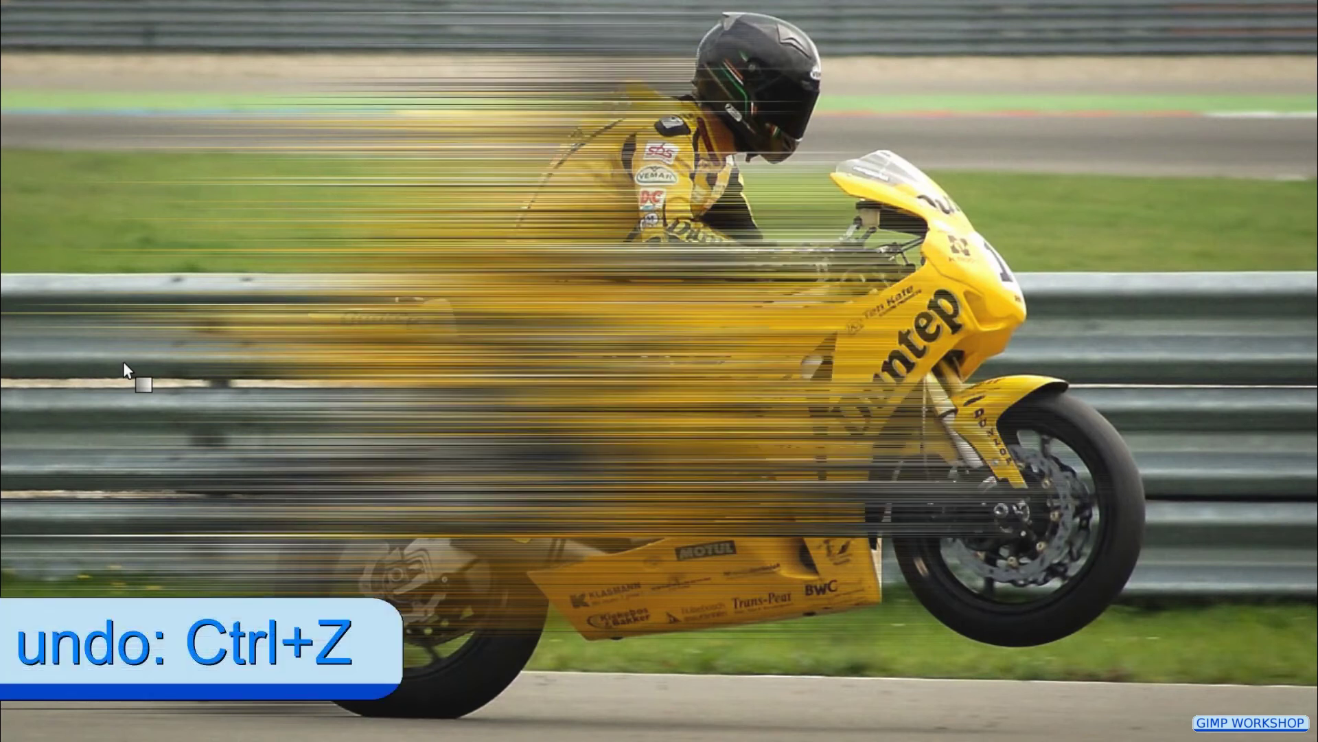
pyautogui.moveTo(1130, 387); pyautogui.dragTo(654, 370)
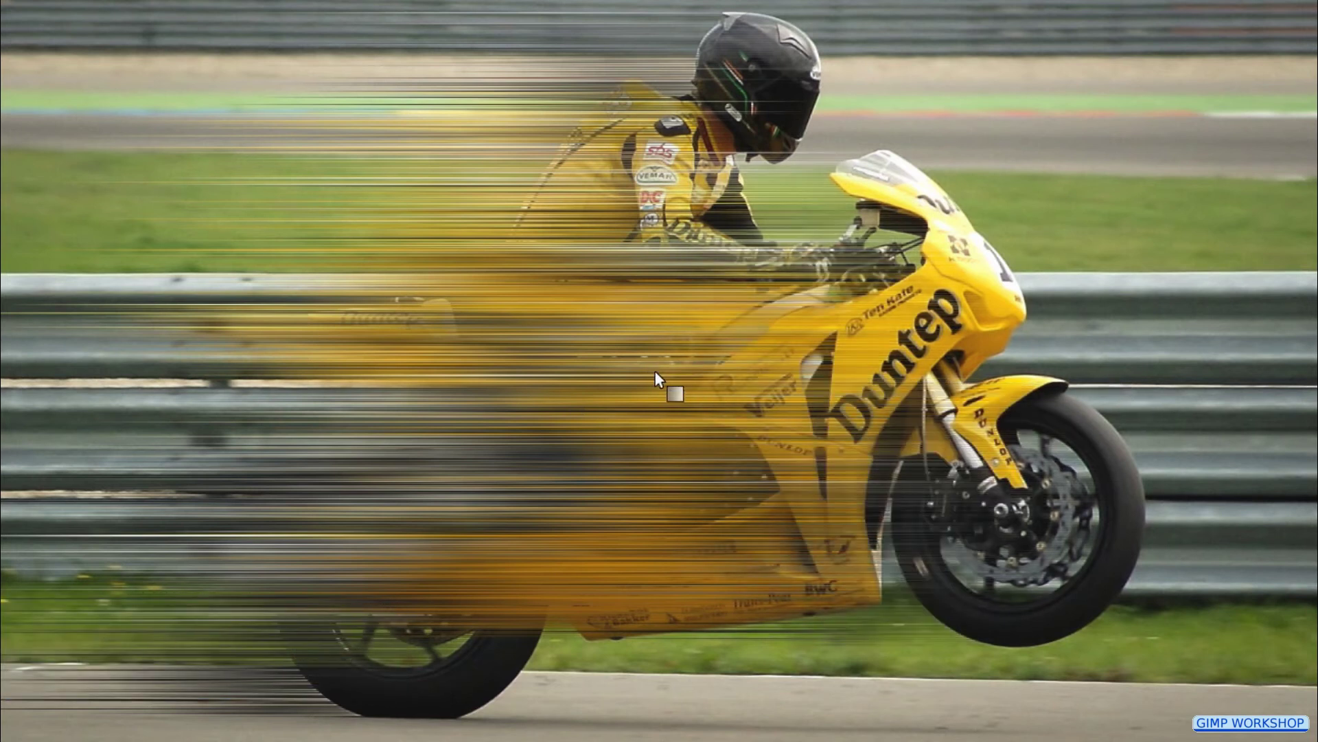
pyautogui.moveTo(1089, 368); pyautogui.dragTo(298, 372)
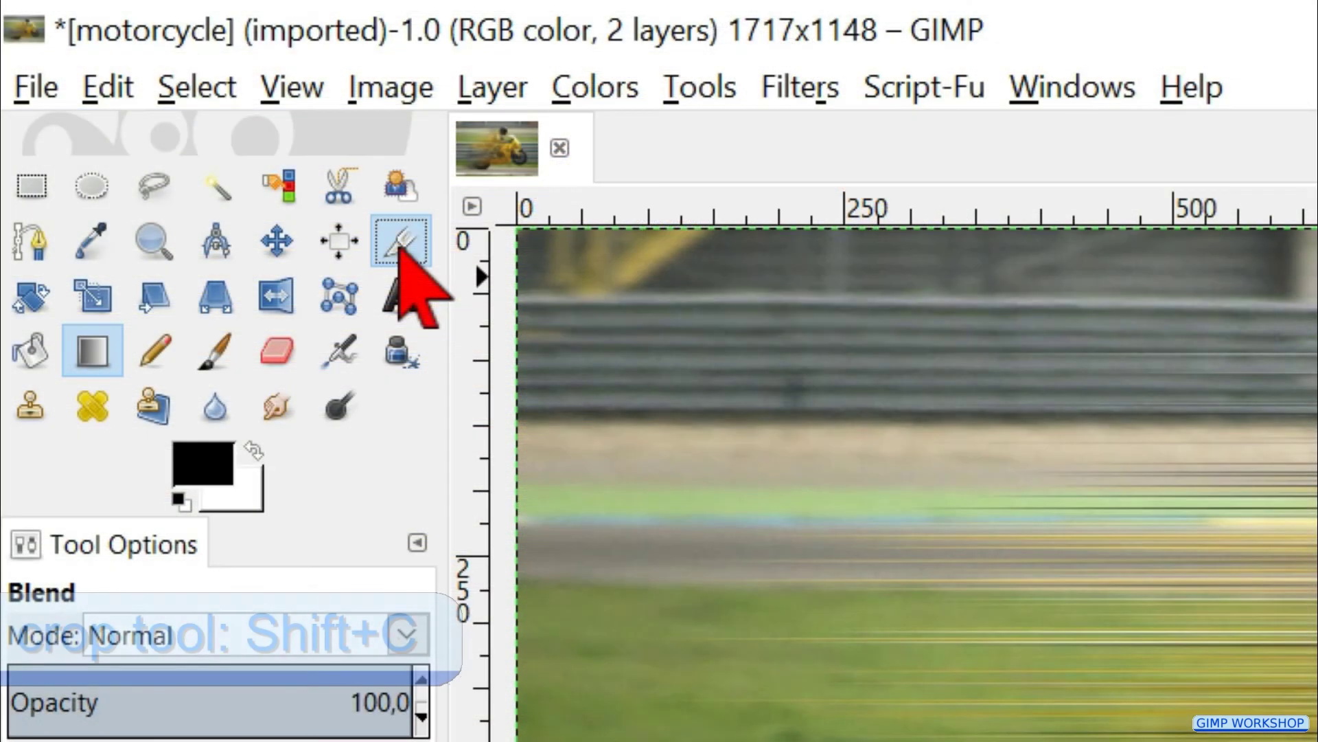
# Step: Crop the image to a 1715×993 region, trimming the top and bottom
pyautogui.click(399, 248)
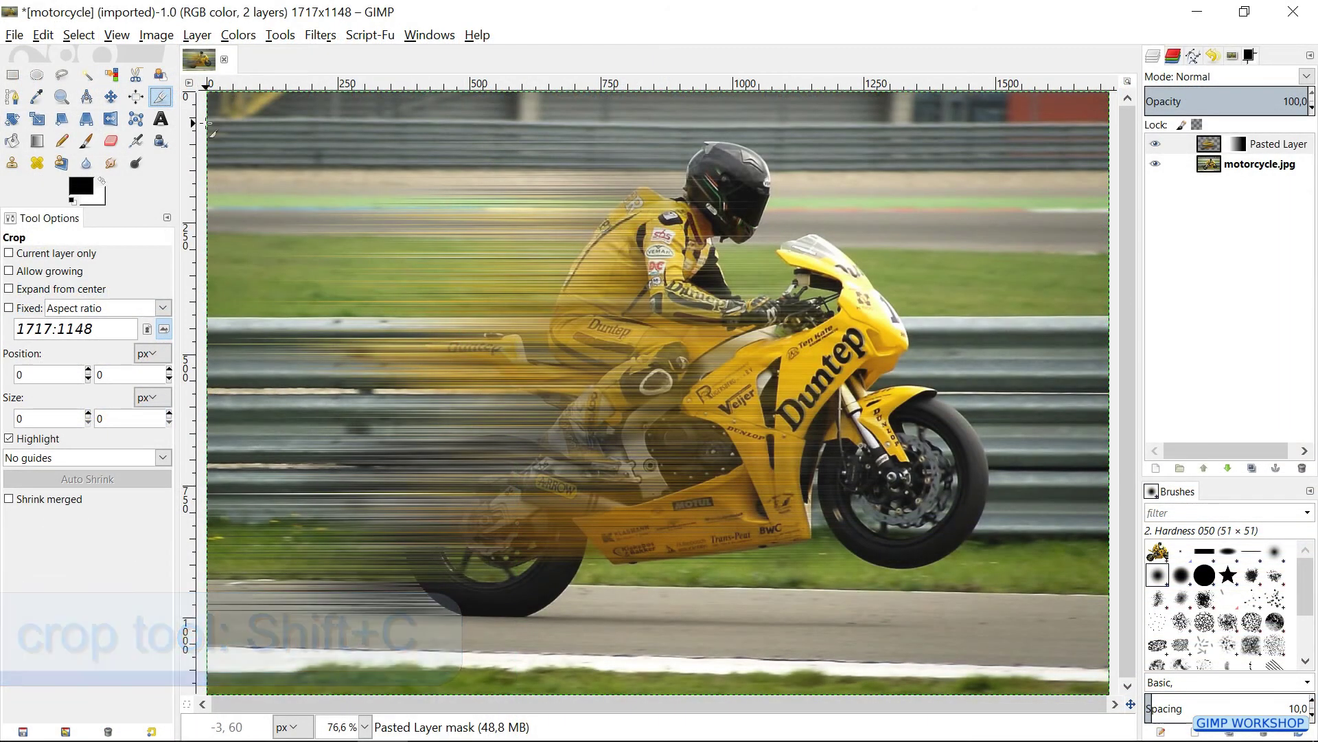
pyautogui.moveTo(210, 124)
pyautogui.mouseDown()
pyautogui.moveTo(838, 421)
pyautogui.moveTo(993, 517)
pyautogui.moveTo(1049, 625)
pyautogui.moveTo(1100, 658)
pyautogui.moveTo(1104, 642)
pyautogui.mouseUp()
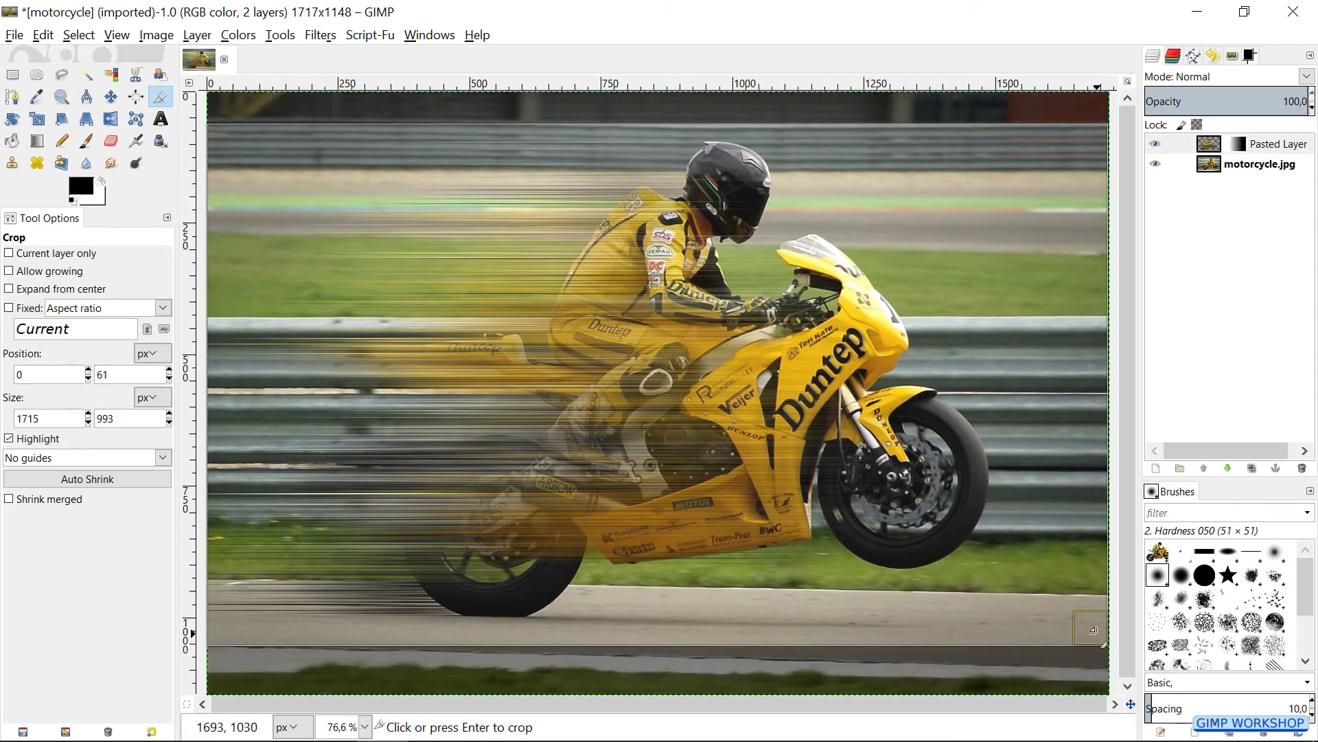
pyautogui.press('Return')
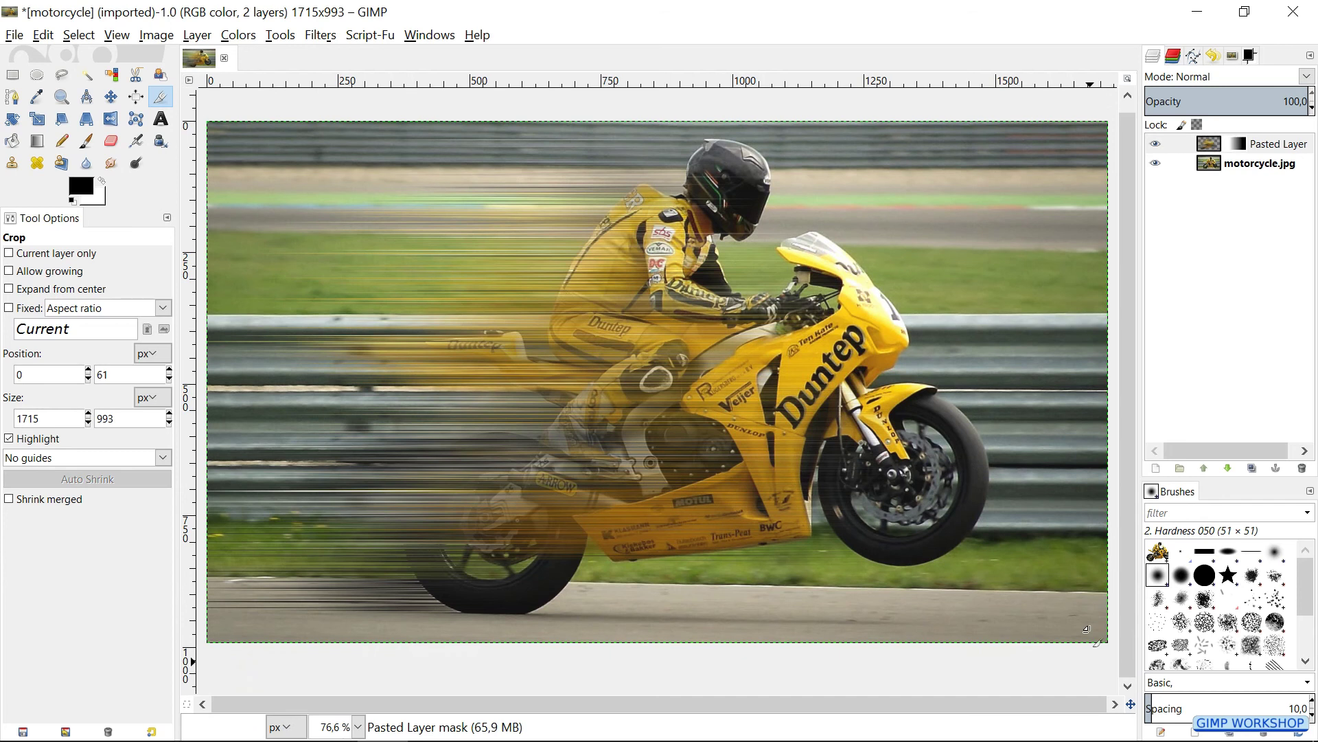